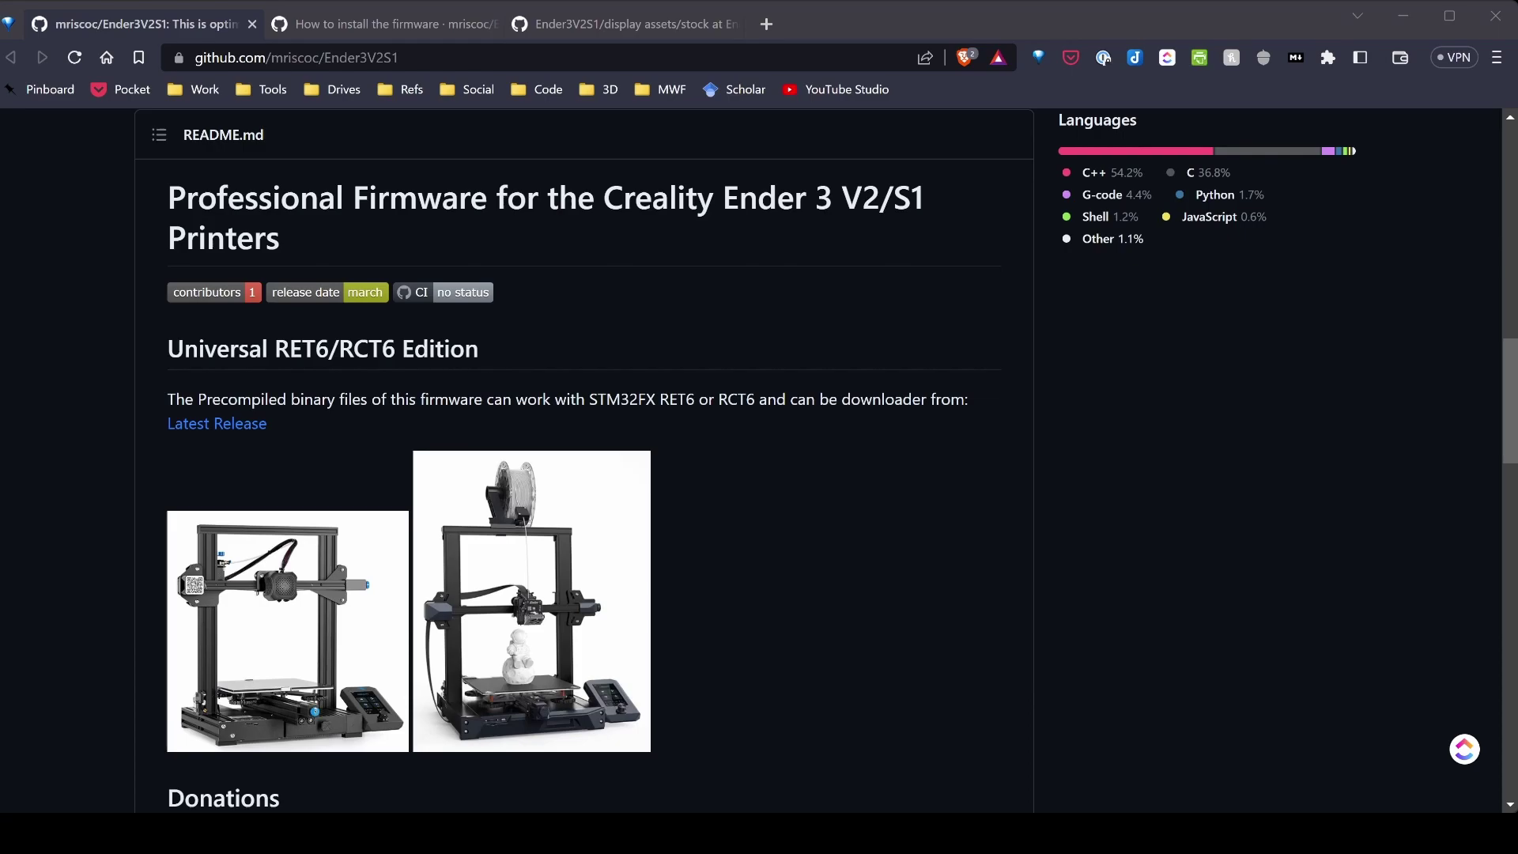
Step: Open the full list of 15 Ender3V2S1 firmware releases from the Releases sidebar
{"action": "scroll", "coordinate": [585, 646], "scroll_direction": "up", "scroll_amount": 10}
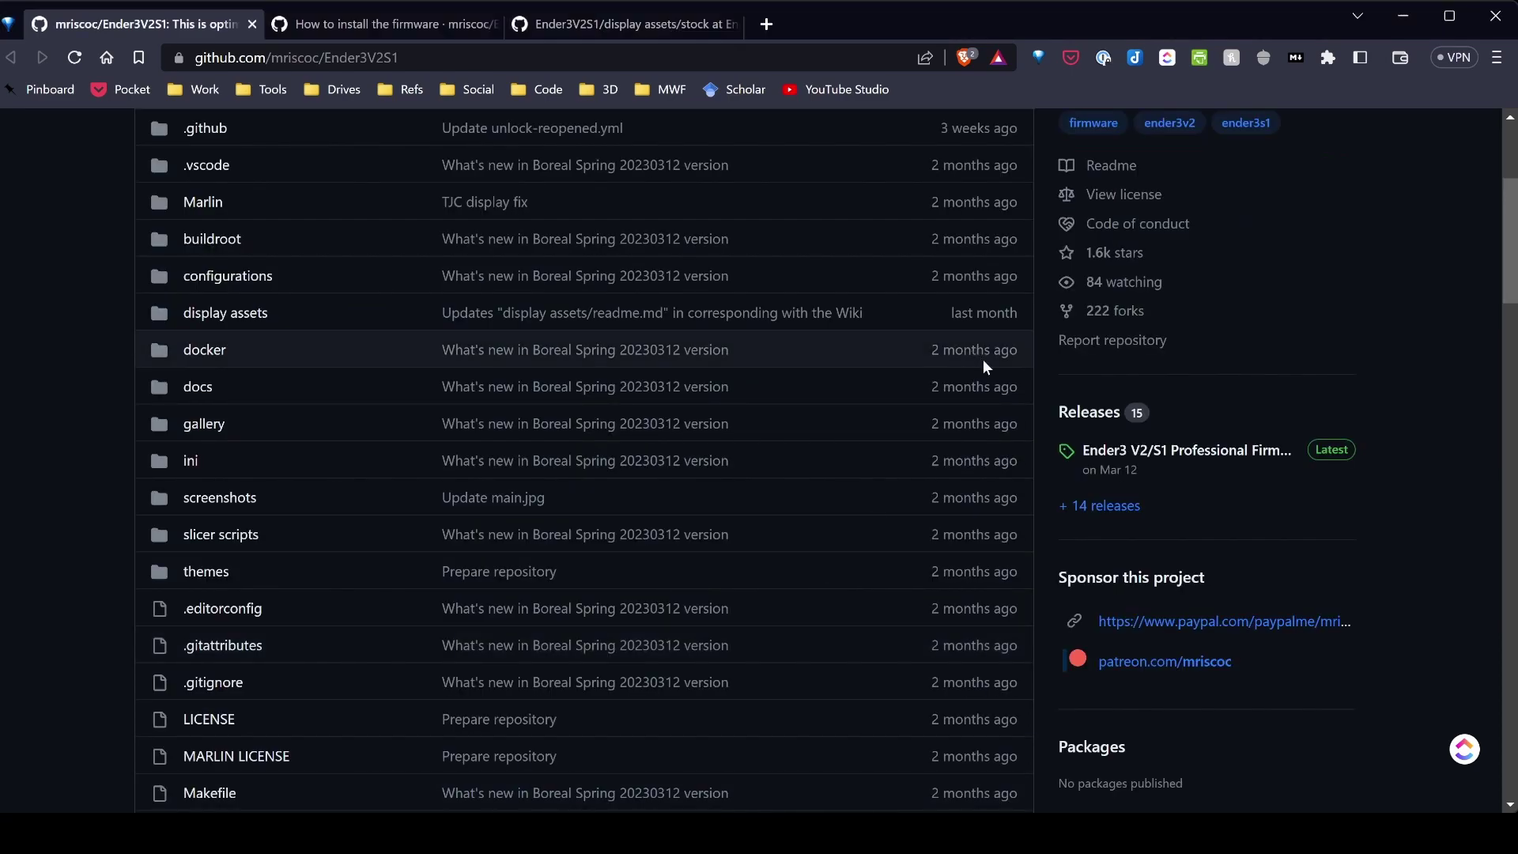
{"action": "scroll", "coordinate": [986, 362], "scroll_direction": "up", "scroll_amount": 3}
{"action": "scroll", "coordinate": [986, 368], "scroll_direction": "down", "scroll_amount": 4}
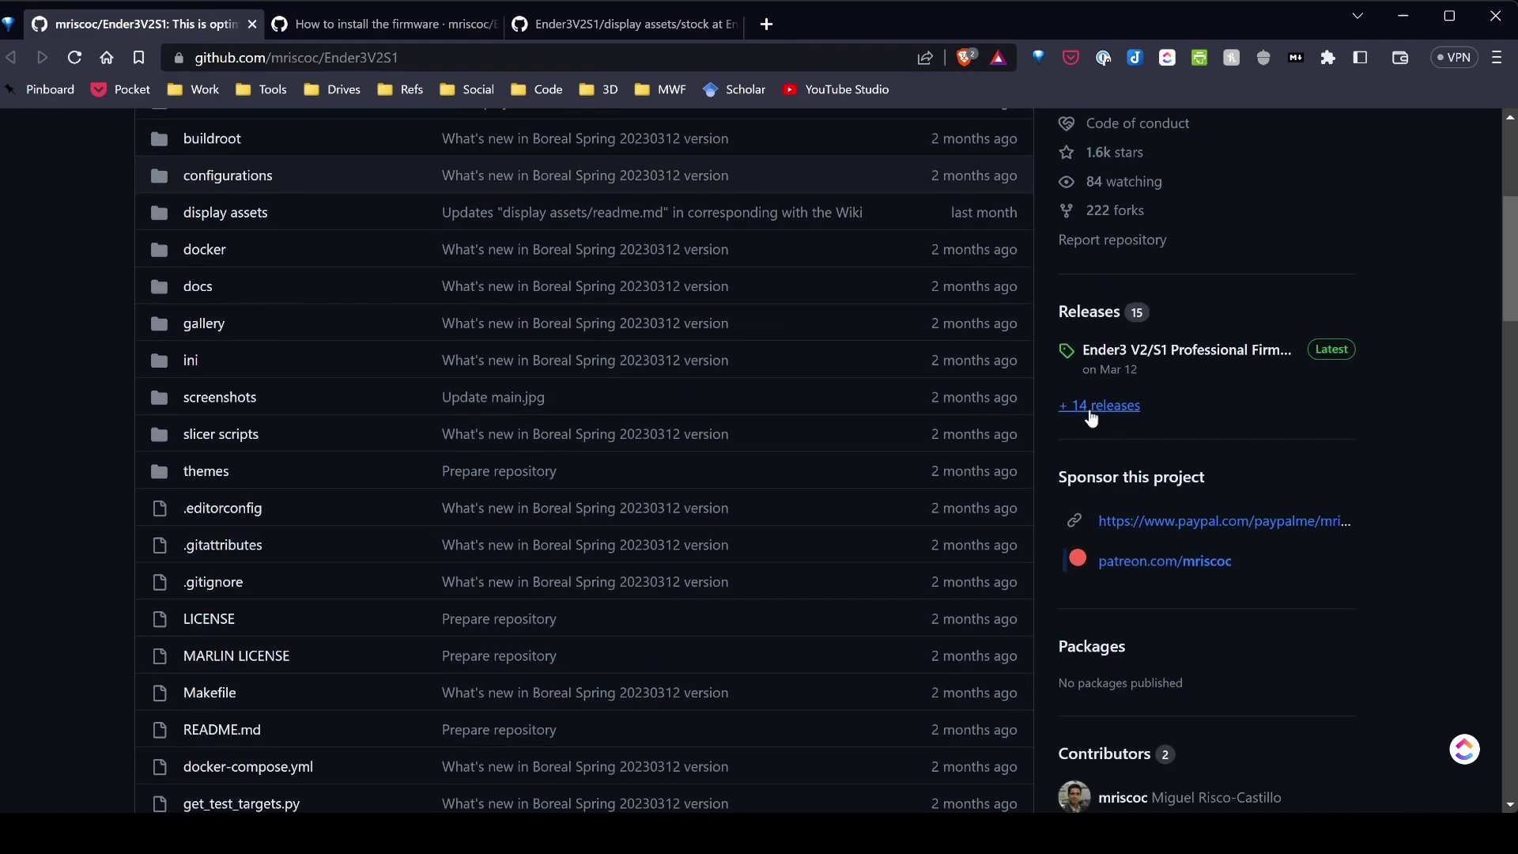
{"action": "scroll", "coordinate": [921, 325], "scroll_direction": "up", "scroll_amount": 5}
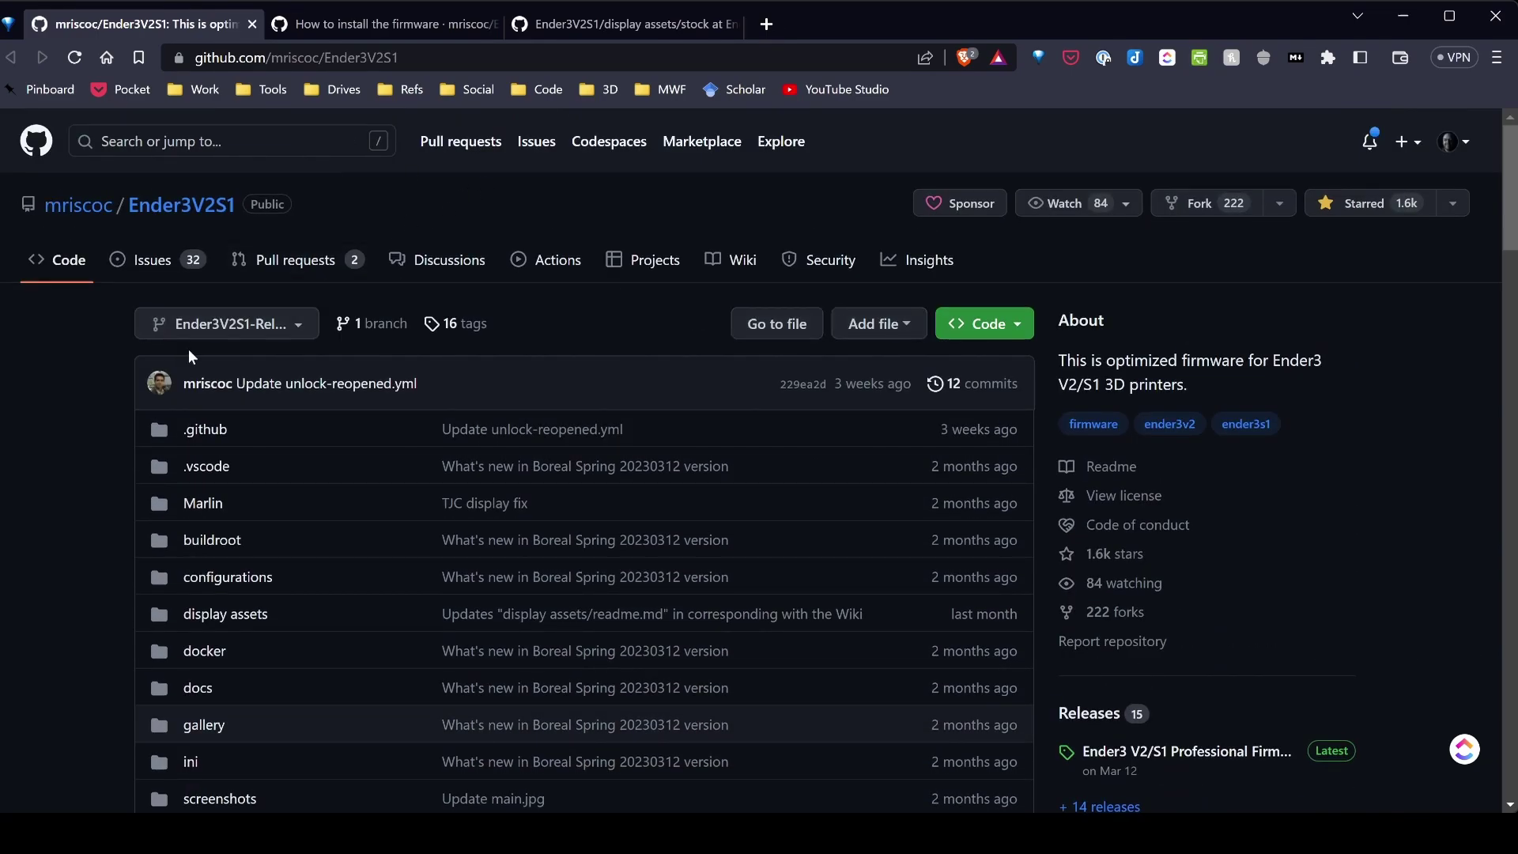
{"action": "scroll", "coordinate": [241, 344], "scroll_direction": "down", "scroll_amount": 10}
{"action": "scroll", "coordinate": [247, 343], "scroll_direction": "up", "scroll_amount": 10}
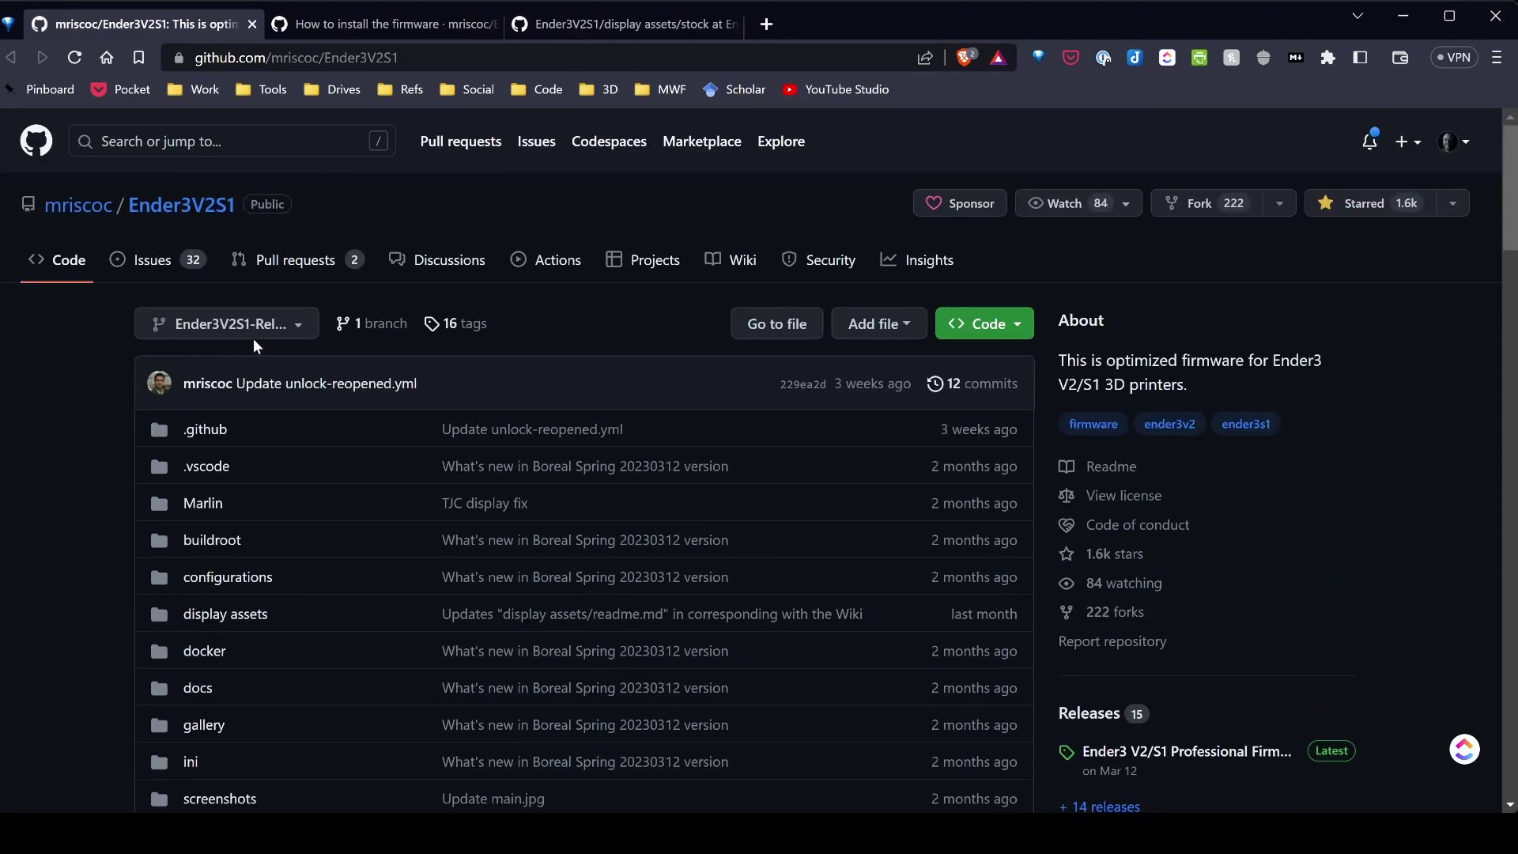
{"action": "scroll", "coordinate": [253, 339], "scroll_direction": "down", "scroll_amount": 5}
{"action": "scroll", "coordinate": [1047, 302], "scroll_direction": "up", "scroll_amount": 3}
{"action": "scroll", "coordinate": [1057, 332], "scroll_direction": "down", "scroll_amount": 2}
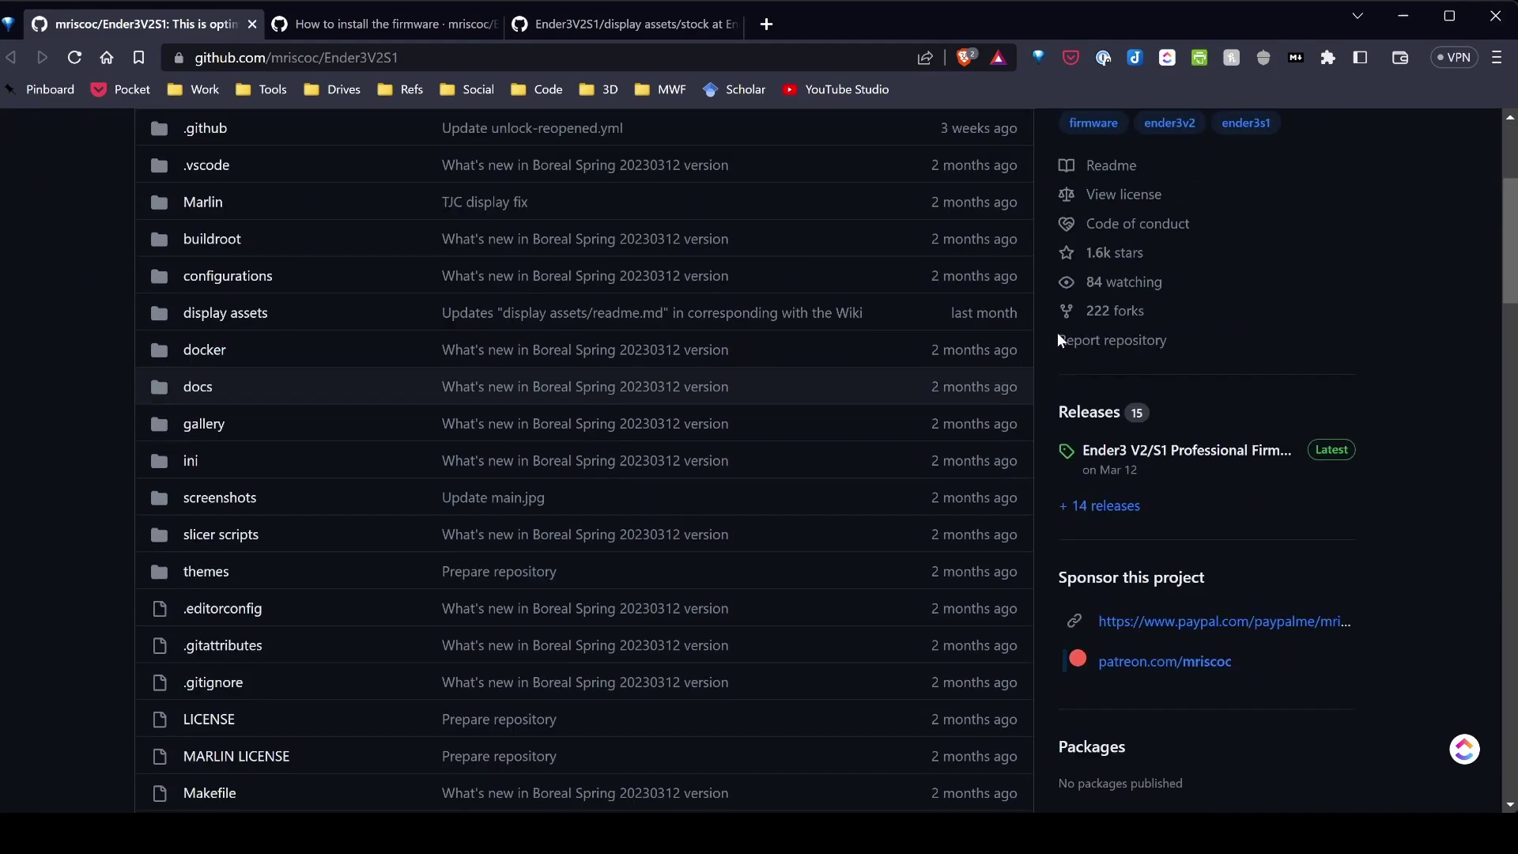
{"action": "left_click", "coordinate": [1122, 510]}
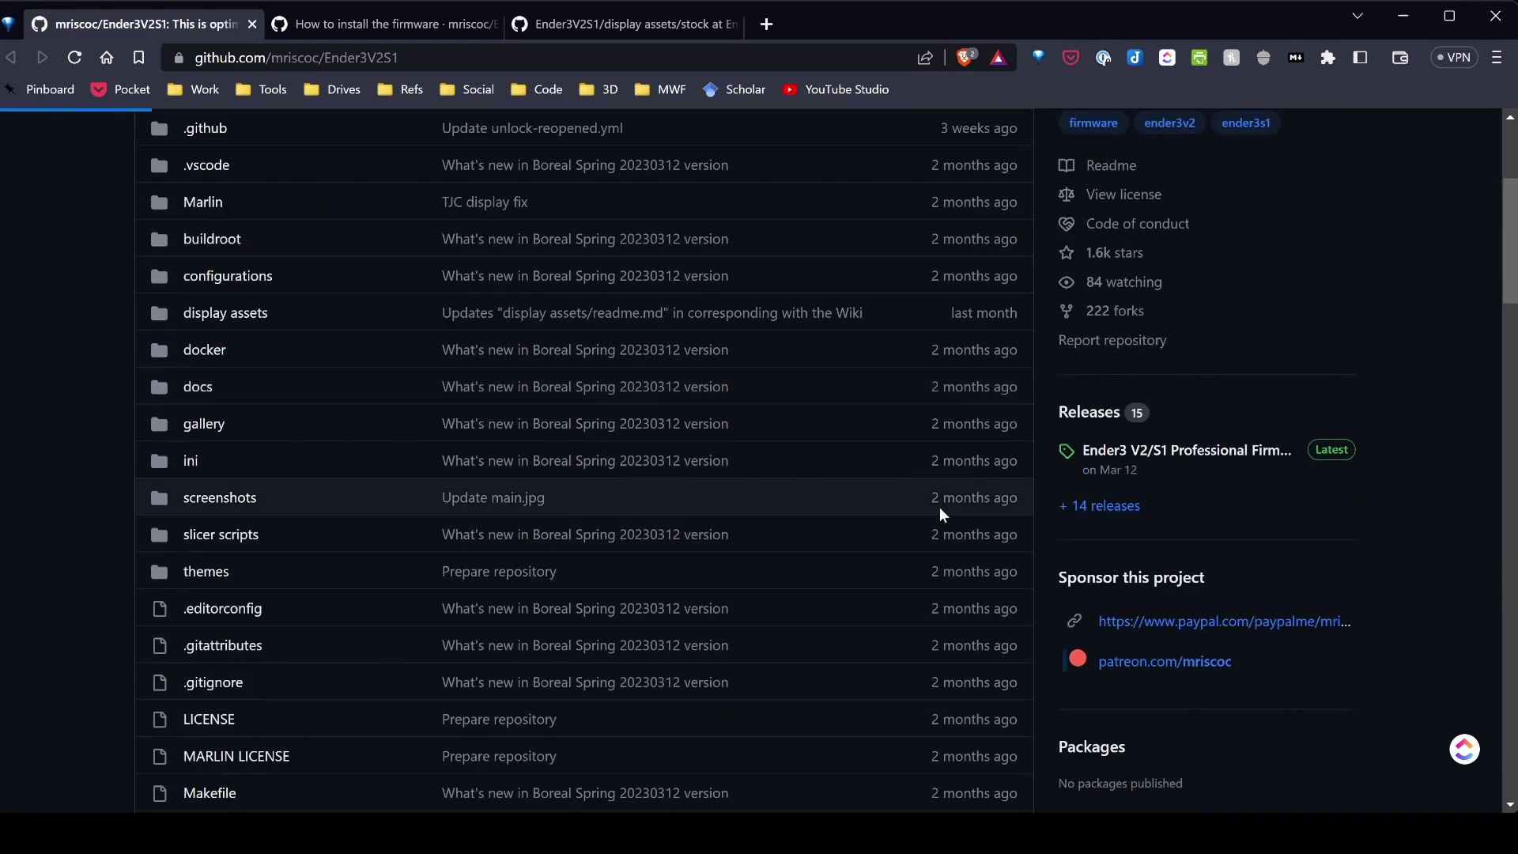
Step: Download Ender3V2-422-BLTUBL-MPC-20230312.bin from the Mar 12 release's Assets
{"action": "scroll", "coordinate": [765, 495], "scroll_direction": "down", "scroll_amount": 3}
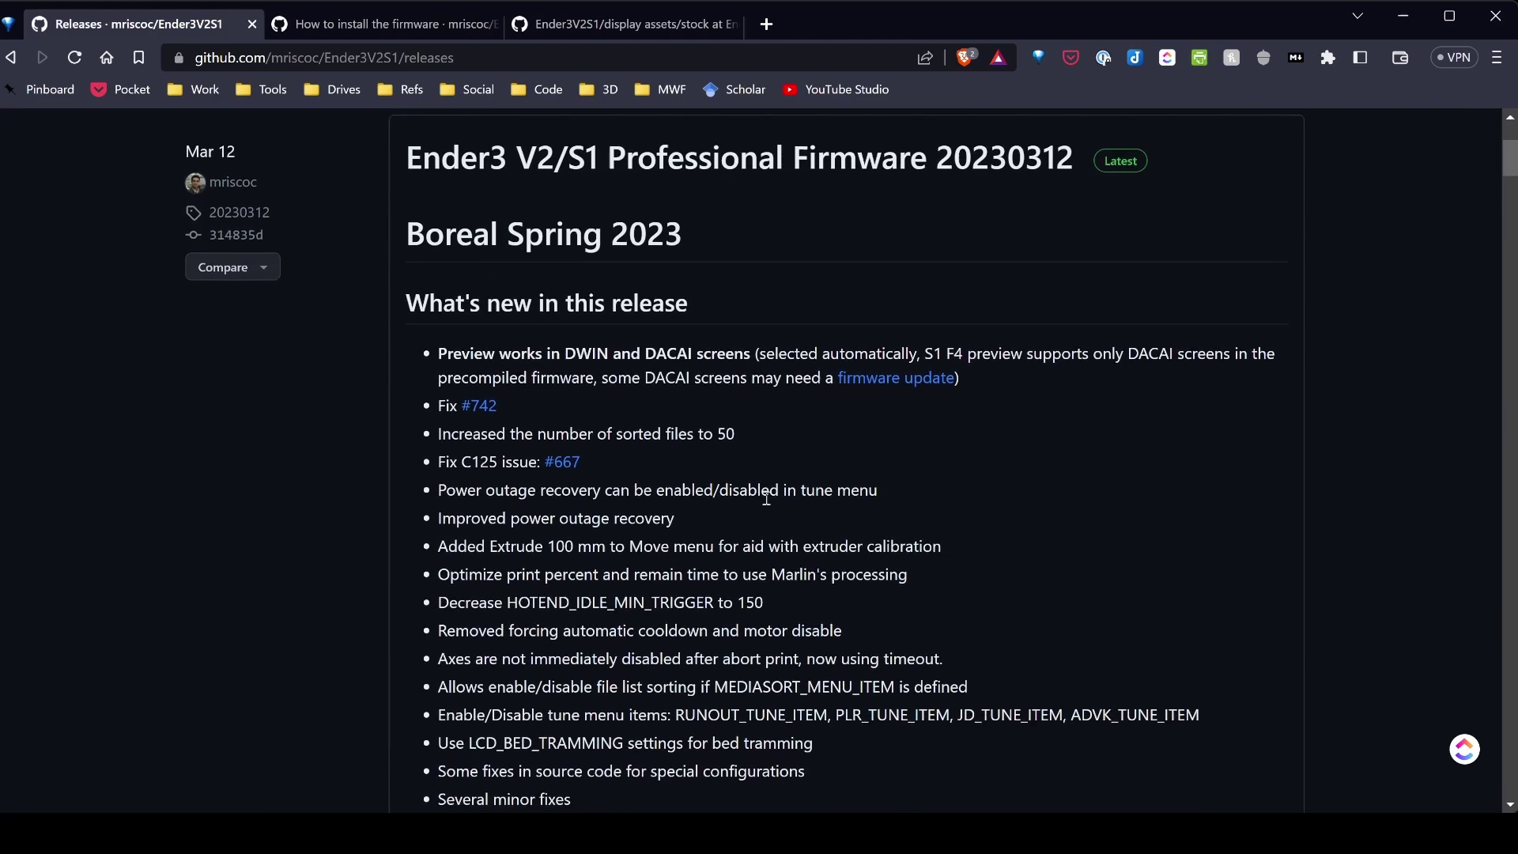
{"action": "scroll", "coordinate": [765, 497], "scroll_direction": "down", "scroll_amount": 2}
{"action": "scroll", "coordinate": [765, 496], "scroll_direction": "up", "scroll_amount": 3}
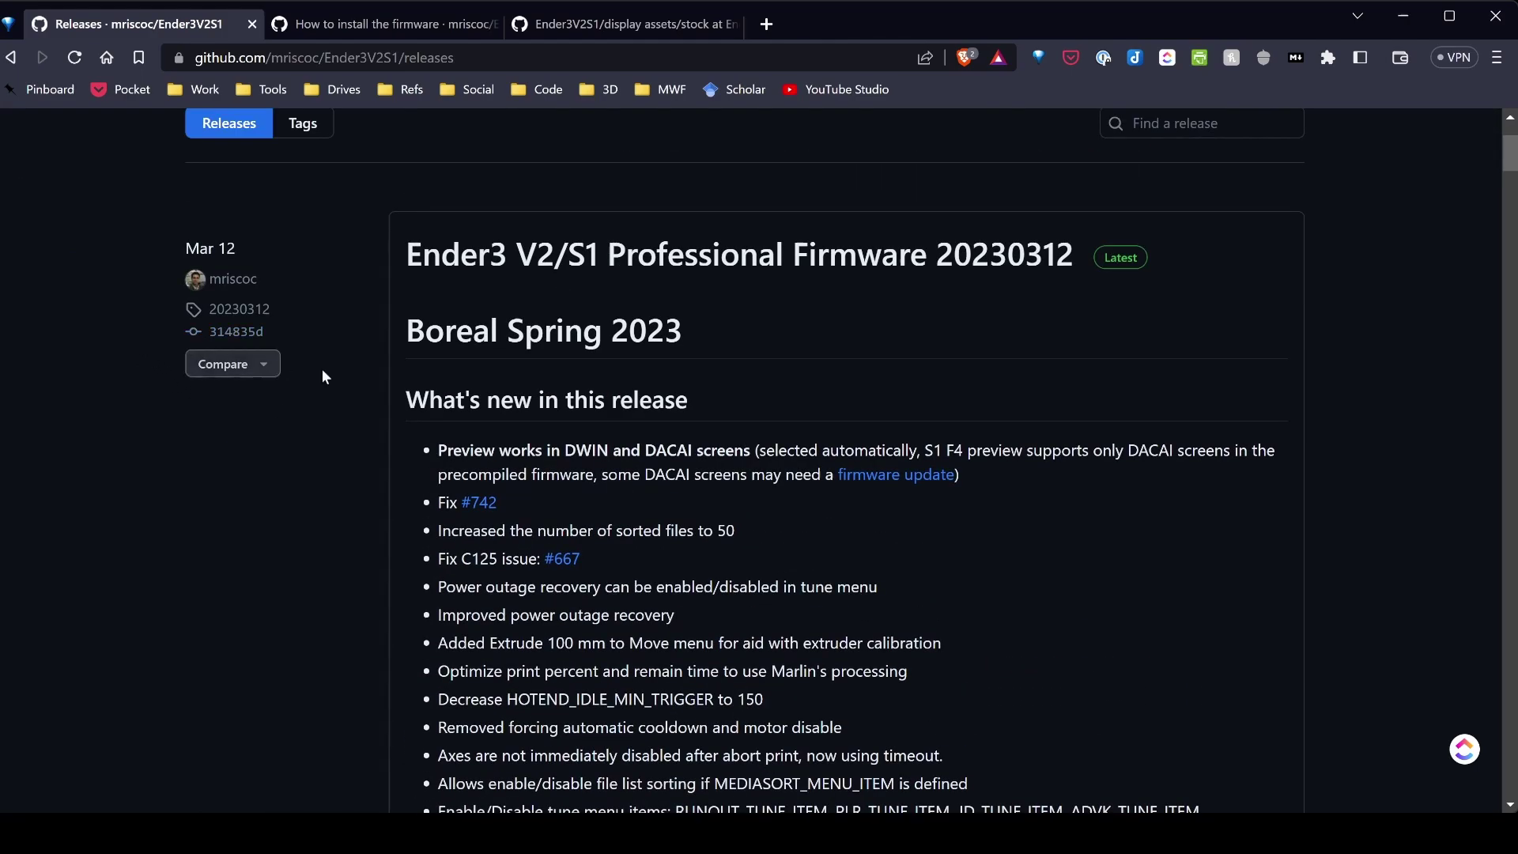
{"action": "scroll", "coordinate": [650, 469], "scroll_direction": "down", "scroll_amount": 10}
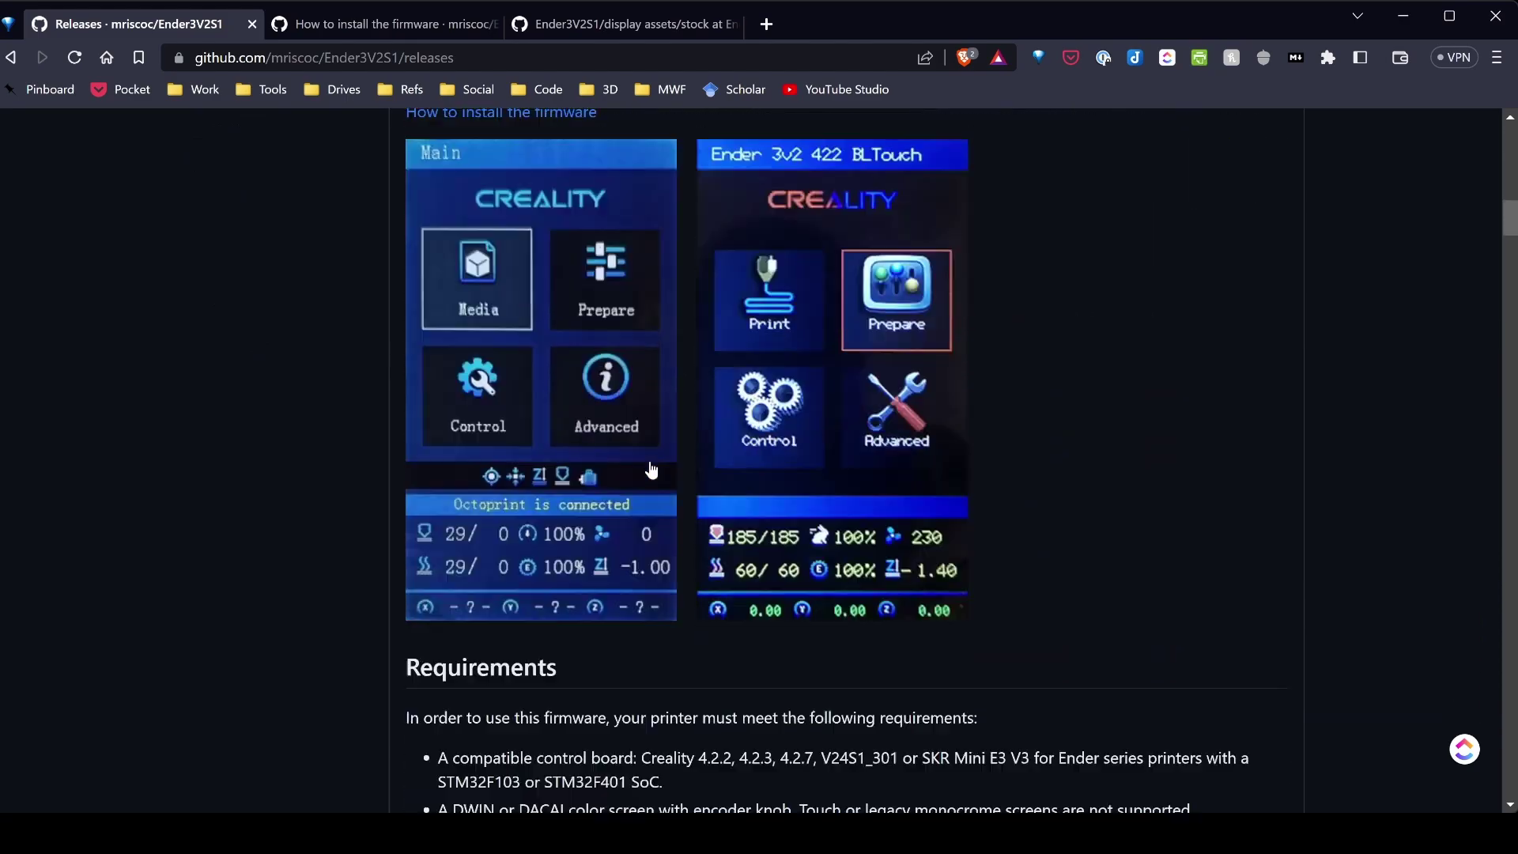
{"action": "scroll", "coordinate": [651, 470], "scroll_direction": "down", "scroll_amount": 15}
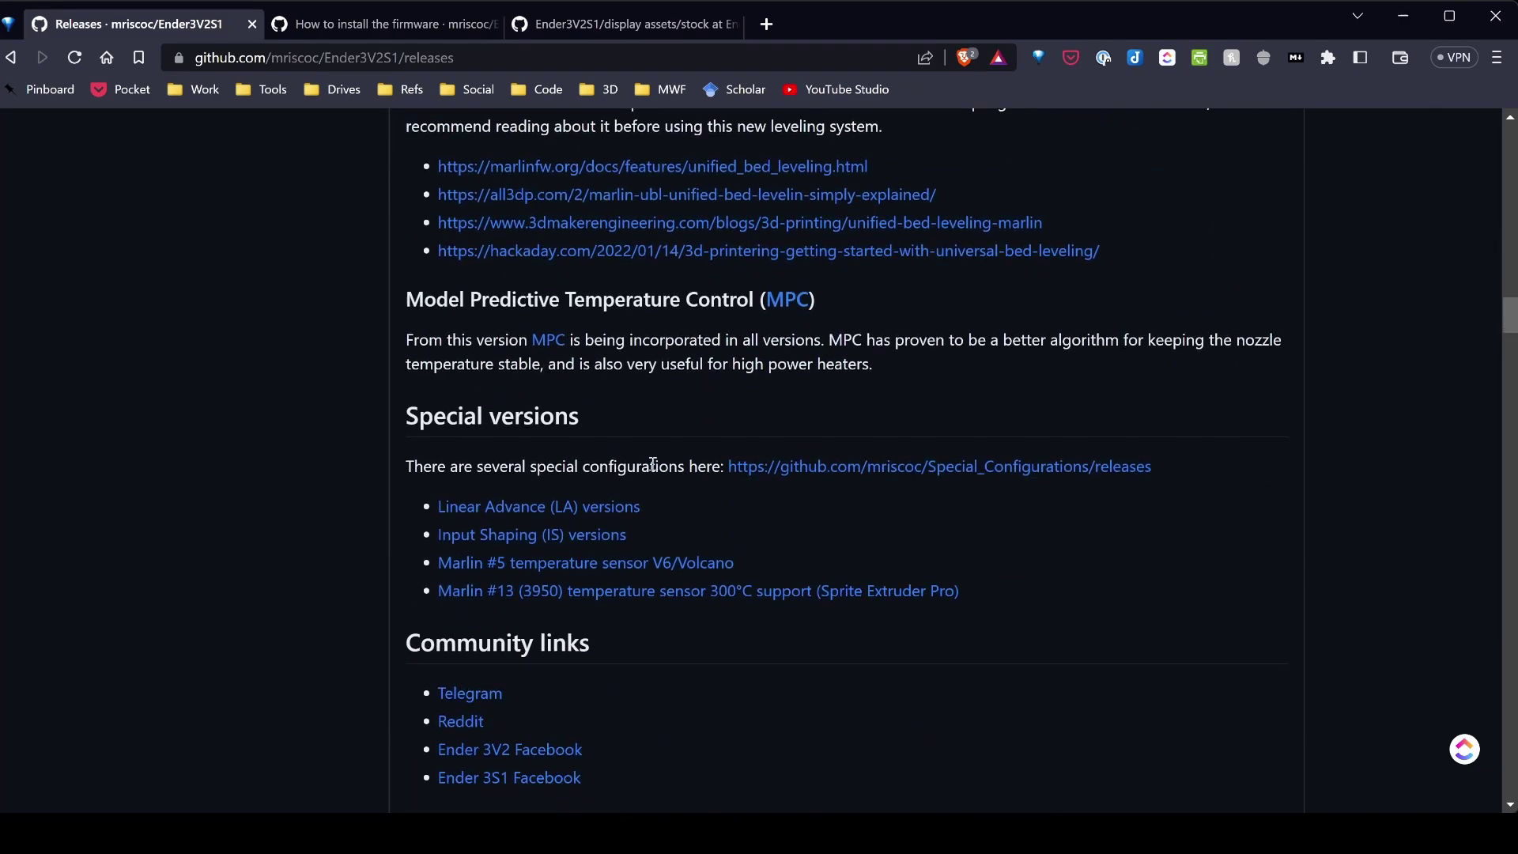
{"action": "scroll", "coordinate": [653, 464], "scroll_direction": "up", "scroll_amount": 3}
{"action": "scroll", "coordinate": [653, 465], "scroll_direction": "down", "scroll_amount": 12}
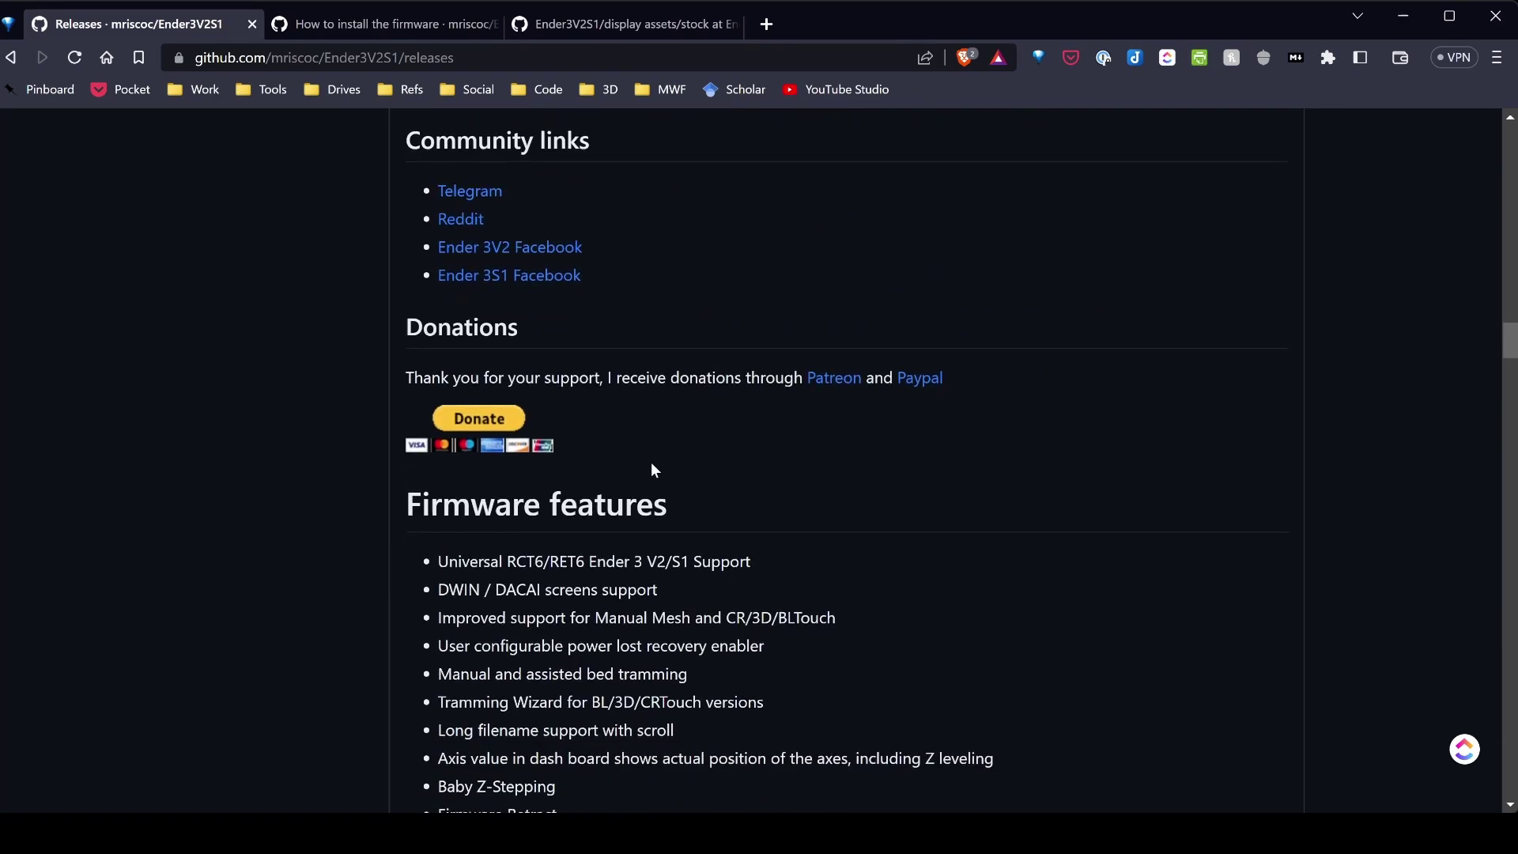
{"action": "scroll", "coordinate": [613, 352], "scroll_direction": "down", "scroll_amount": 8}
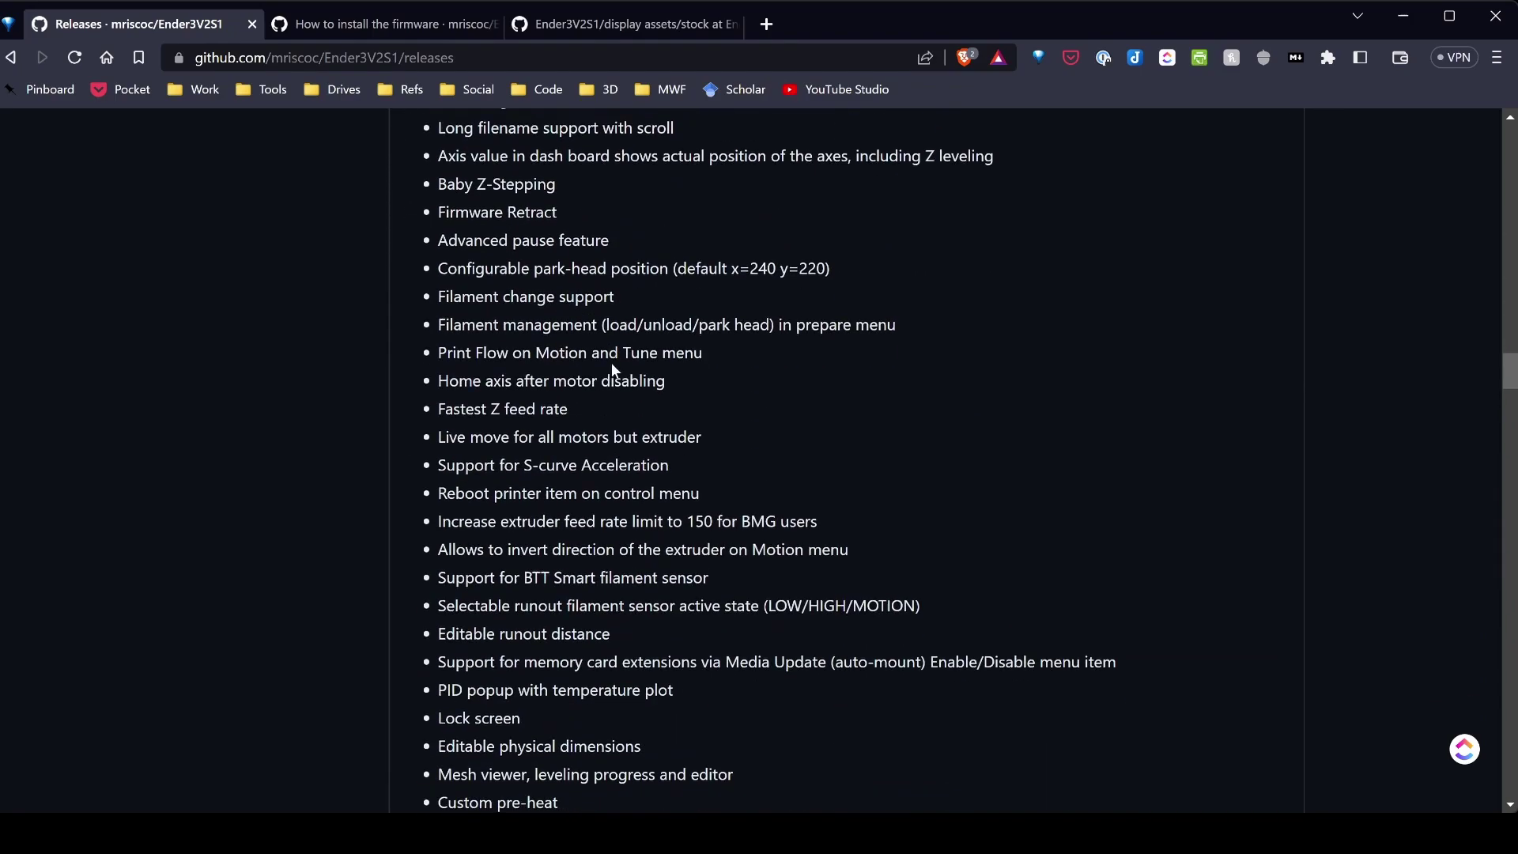
{"action": "scroll", "coordinate": [603, 386], "scroll_direction": "down", "scroll_amount": 18}
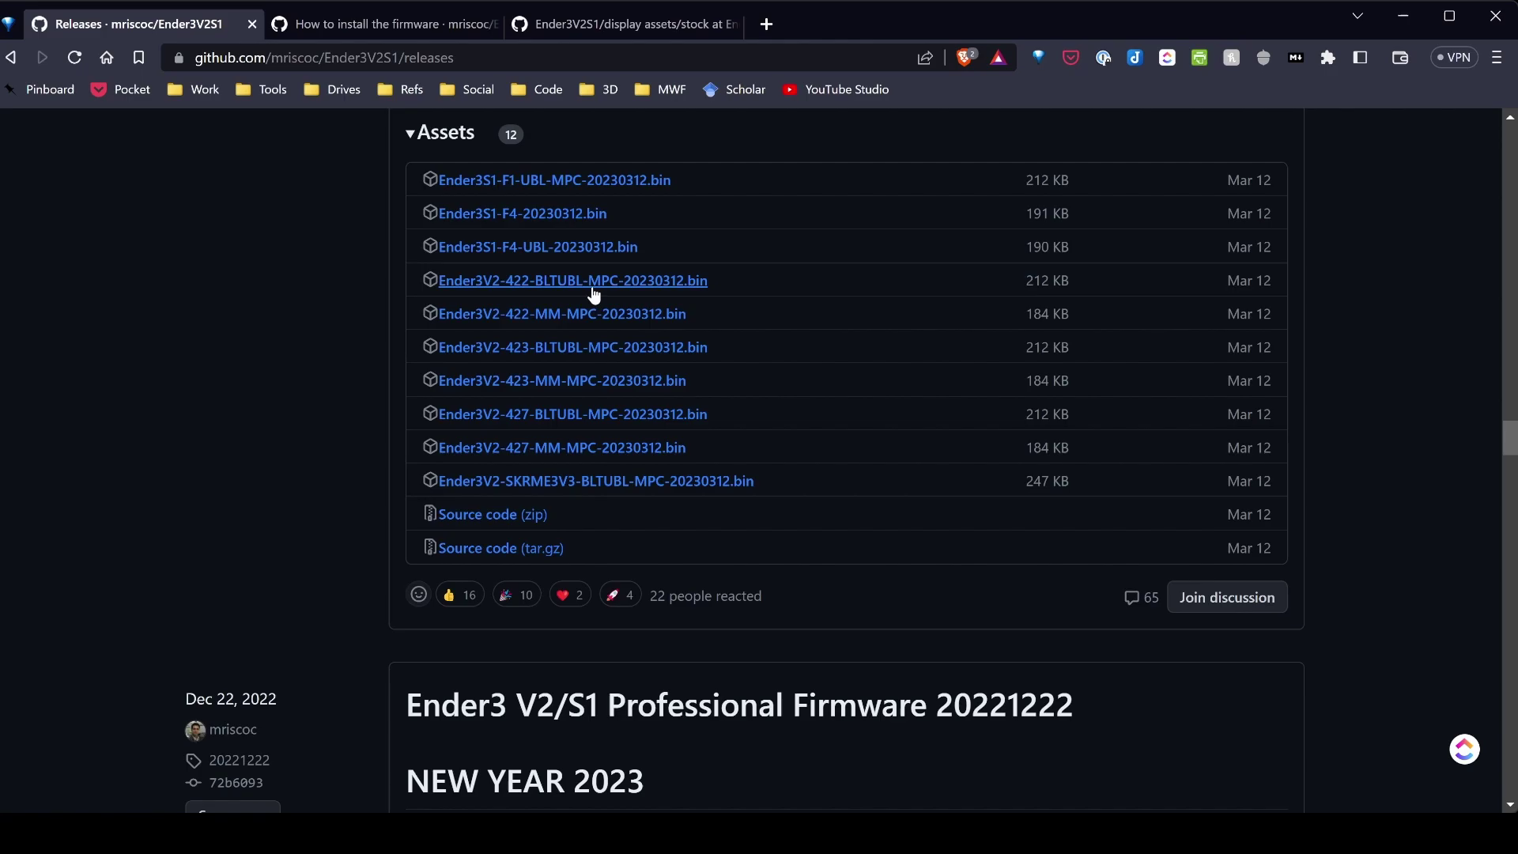
{"action": "left_click", "coordinate": [645, 289]}
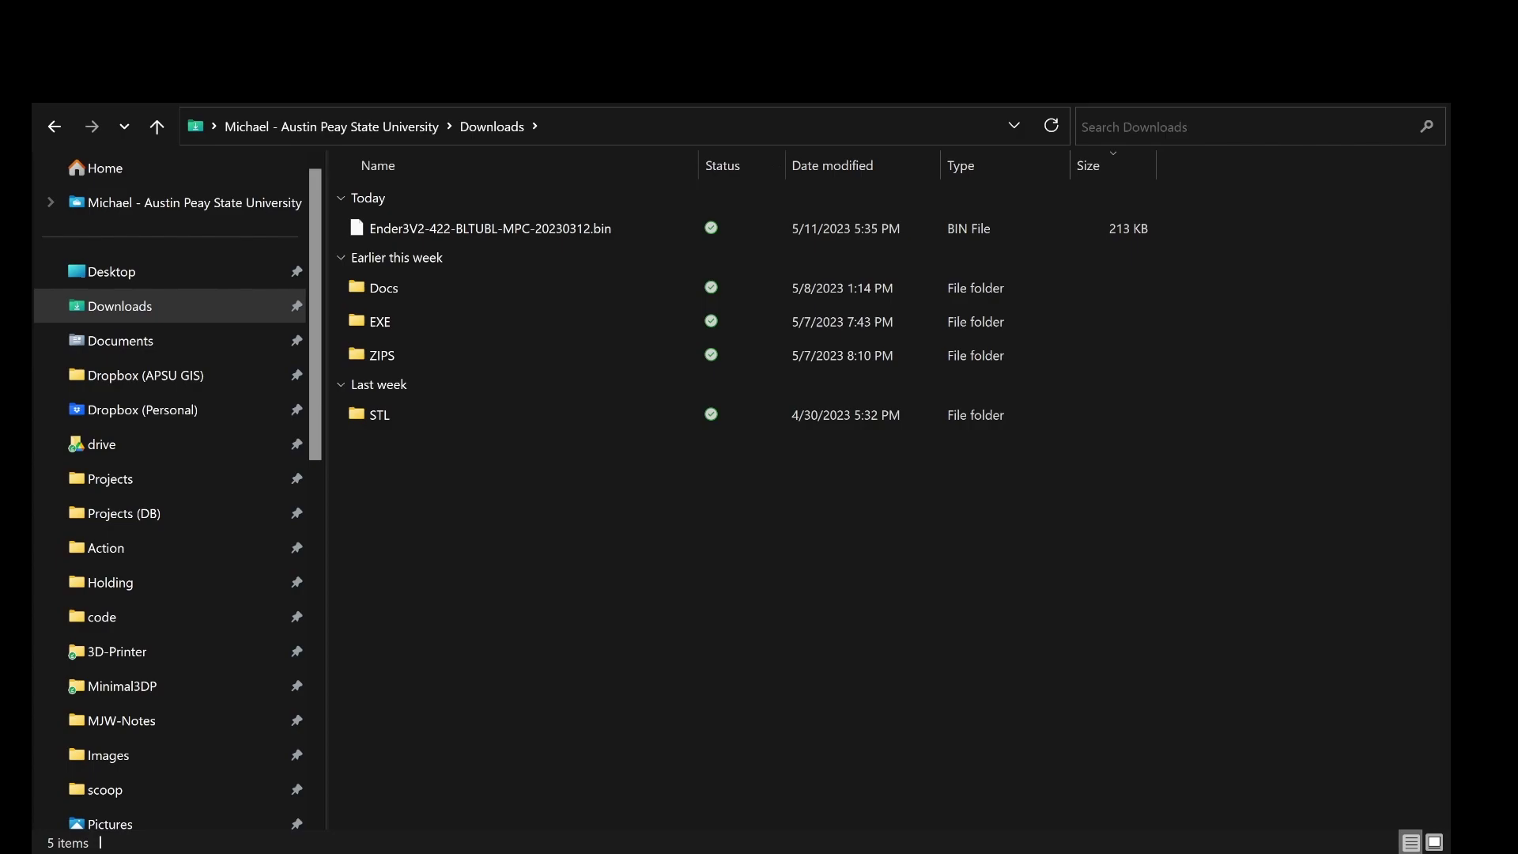
Step: Paste the downloaded 20230312 firmware .bin onto TRONXY (F:), then open ROCKET-nano (E:)
{"action": "left_click", "coordinate": [458, 233]}
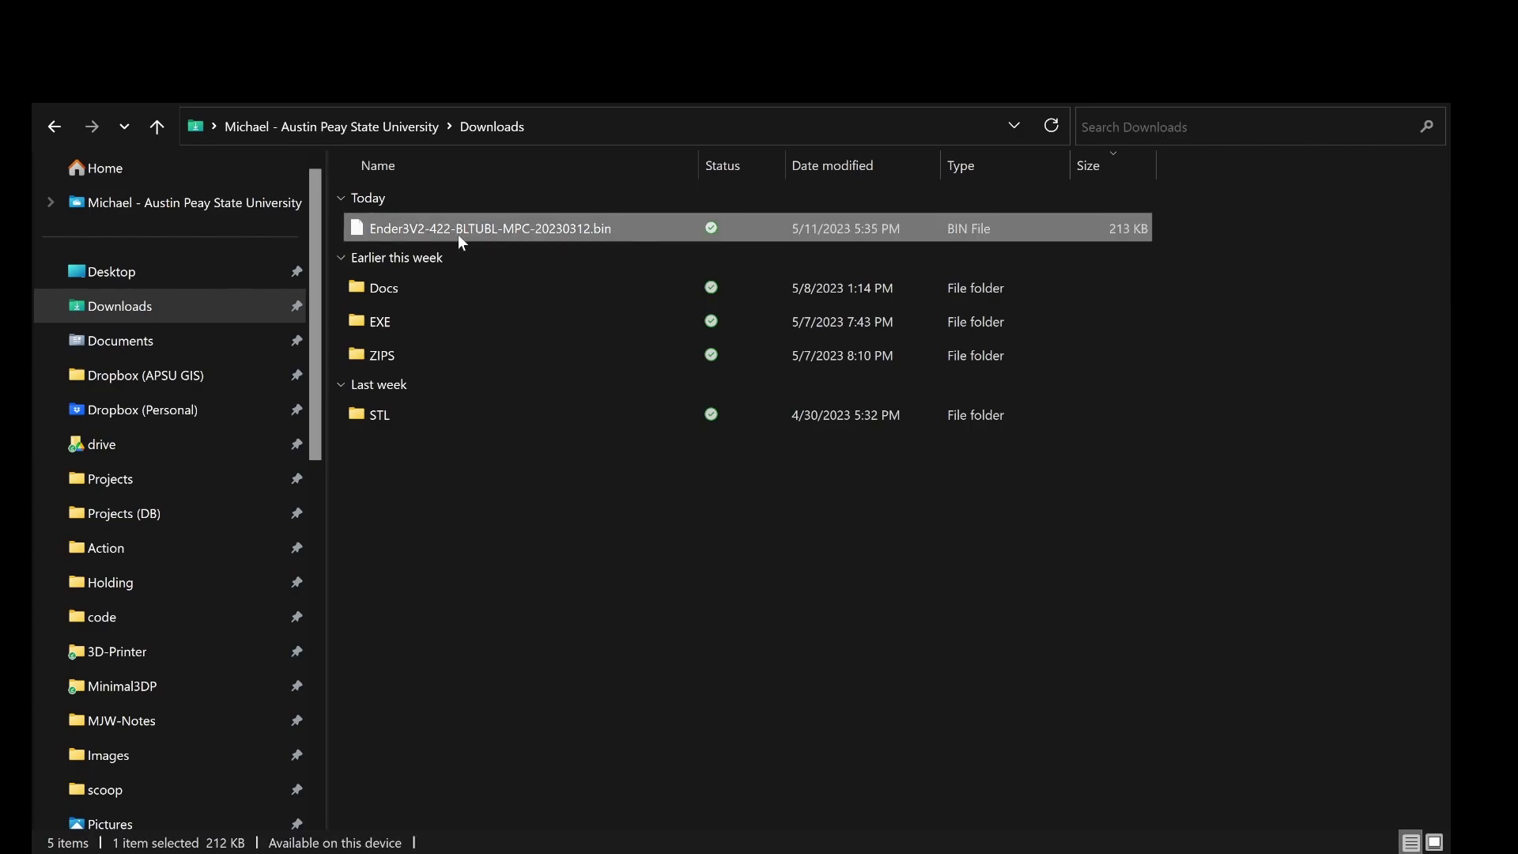
{"action": "scroll", "coordinate": [141, 581], "scroll_direction": "down", "scroll_amount": 6}
{"action": "scroll", "coordinate": [141, 581], "scroll_direction": "down", "scroll_amount": 3}
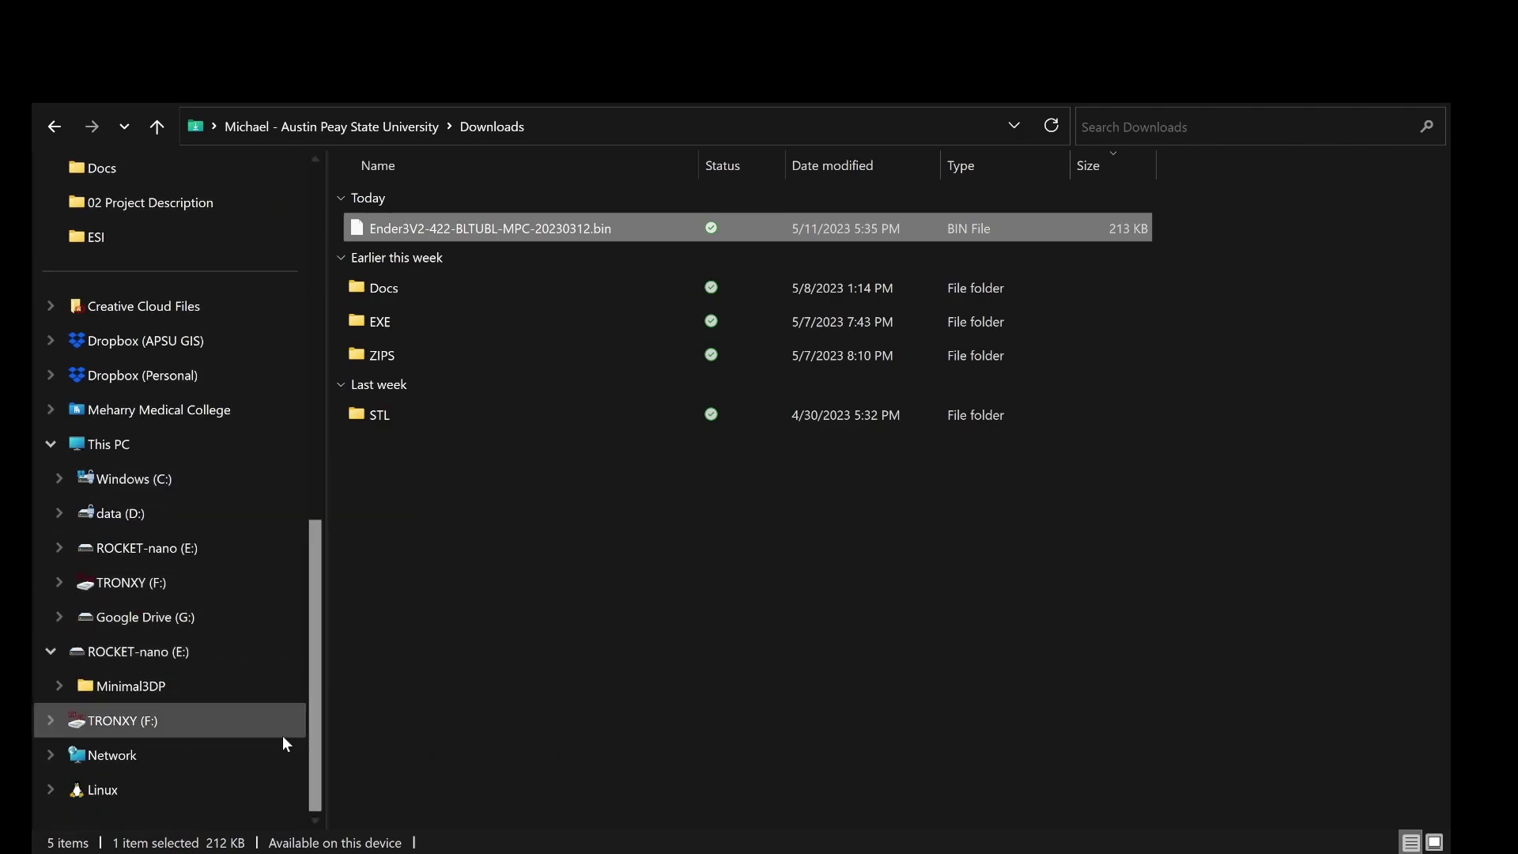
{"action": "left_click", "coordinate": [153, 583]}
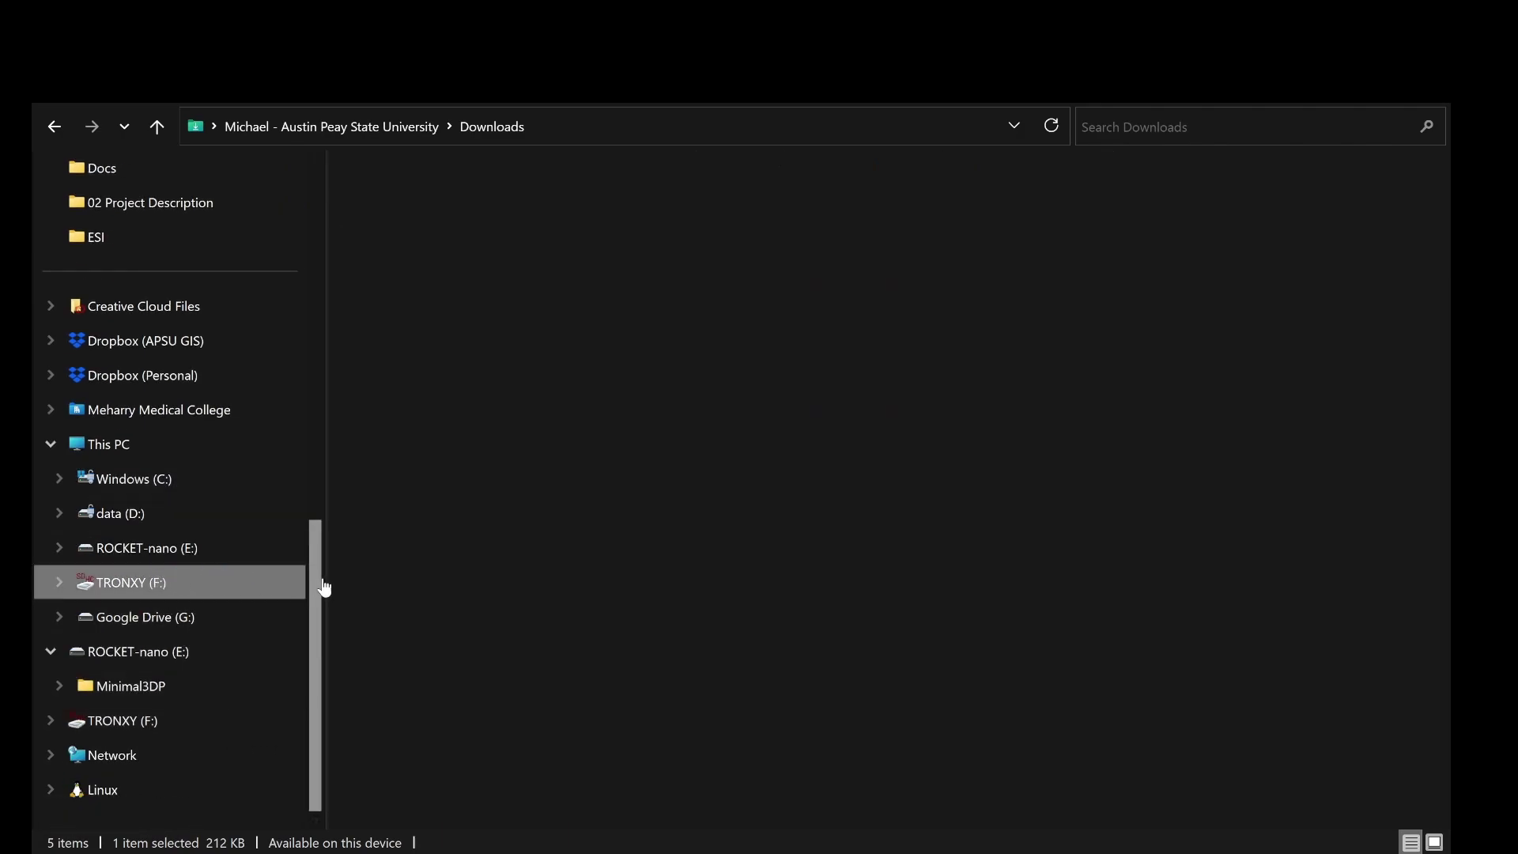
{"action": "key", "text": "ctrl+v"}
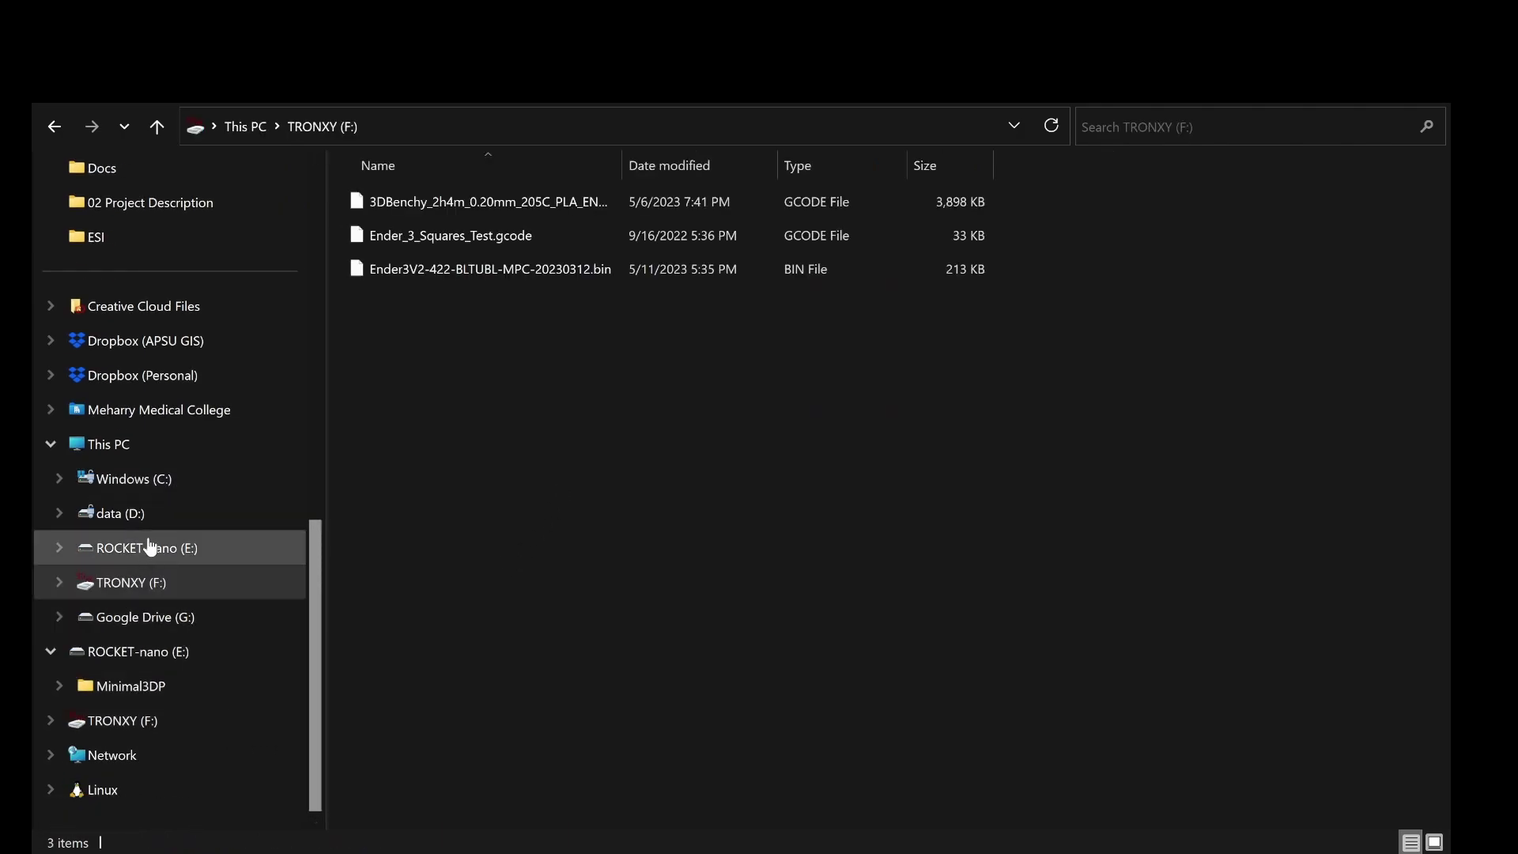
{"action": "left_click", "coordinate": [149, 546]}
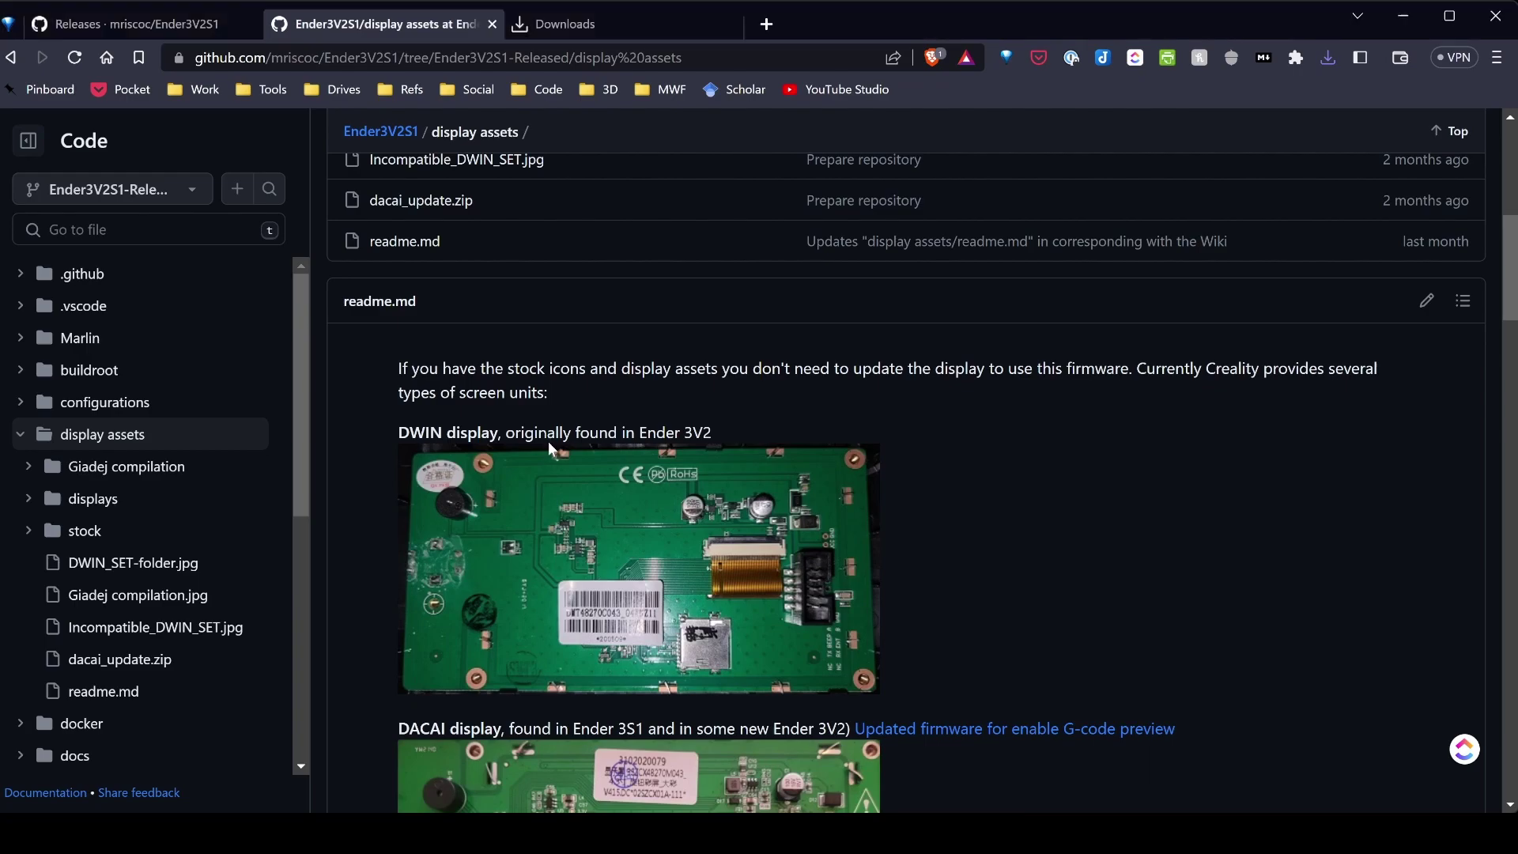
Step: Highlight the DACAI display note in the readme and scroll down to 'Go to Giadej compilation'
{"action": "scroll", "coordinate": [554, 450], "scroll_direction": "down", "scroll_amount": 4}
{"action": "scroll", "coordinate": [560, 427], "scroll_direction": "up", "scroll_amount": 3}
{"action": "scroll", "coordinate": [559, 427], "scroll_direction": "down", "scroll_amount": 3}
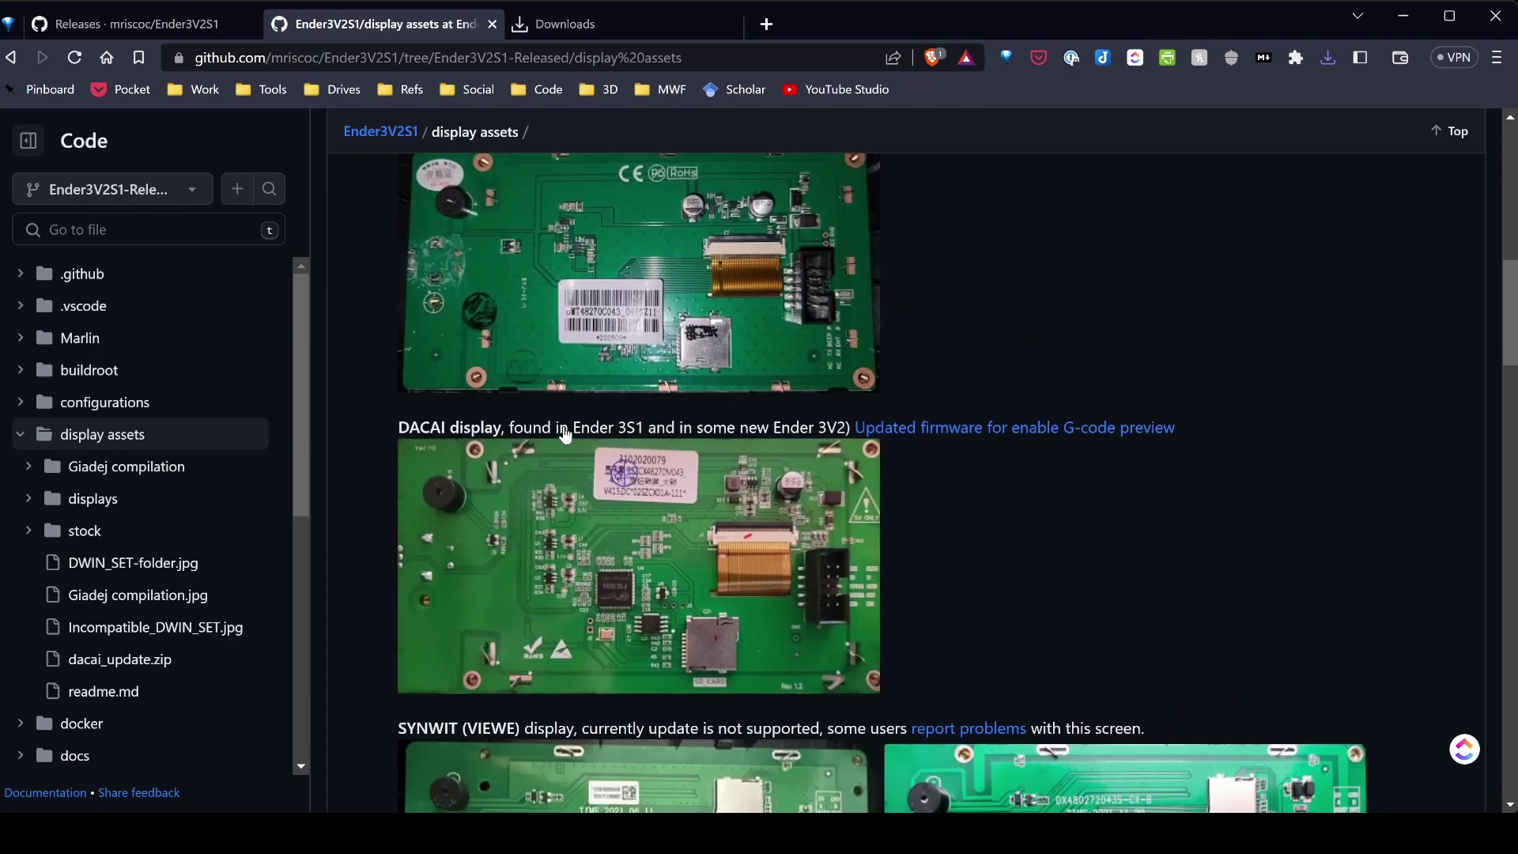
{"action": "scroll", "coordinate": [632, 621], "scroll_direction": "down", "scroll_amount": 3}
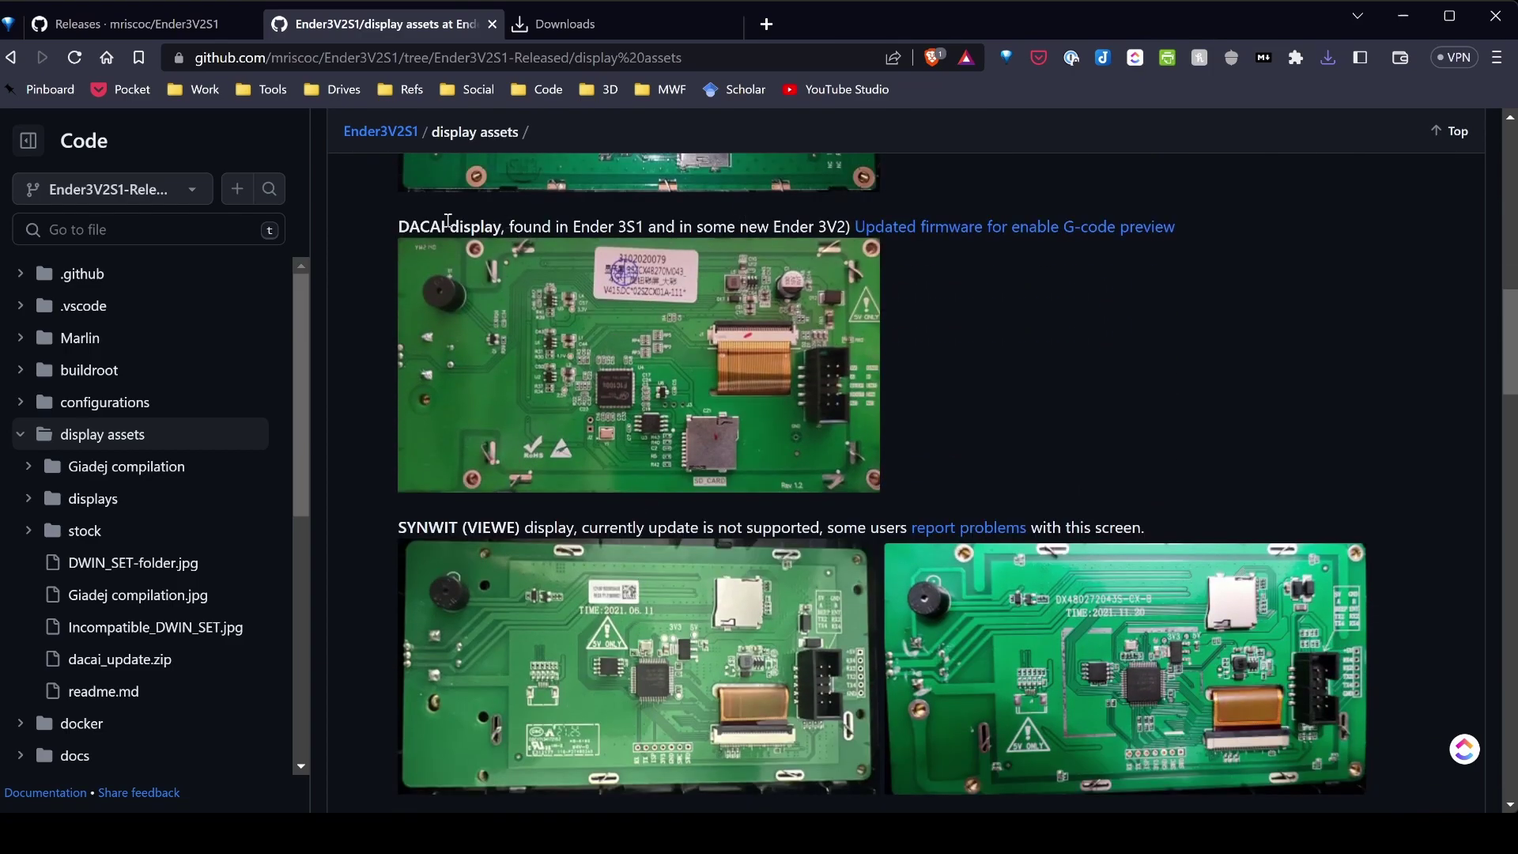
{"action": "left_click_drag", "start_coordinate": [471, 227], "coordinate": [789, 231]}
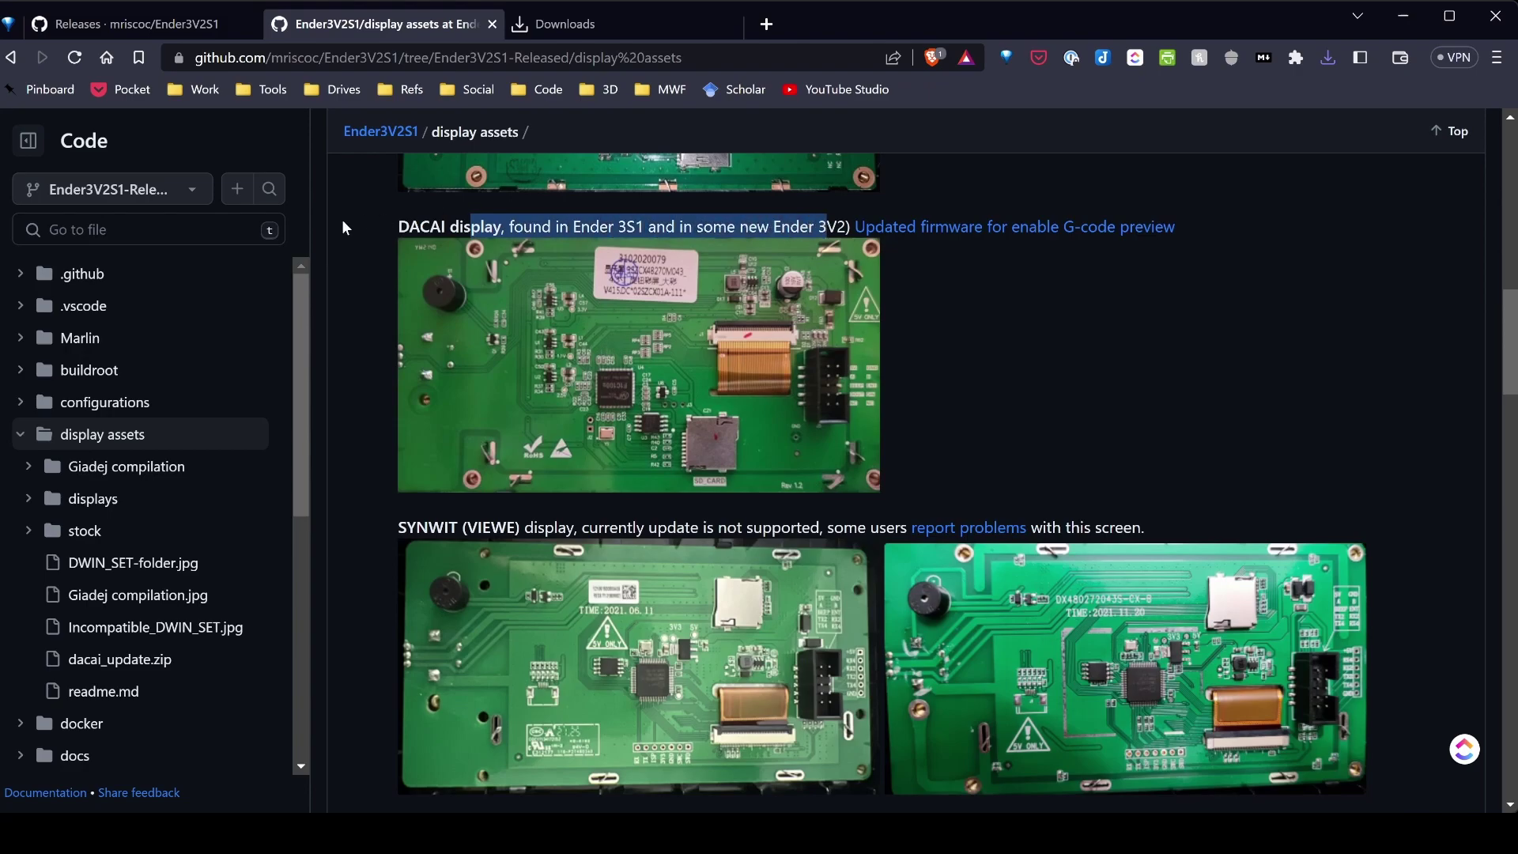
{"action": "left_click_drag", "start_coordinate": [384, 227], "coordinate": [505, 227]}
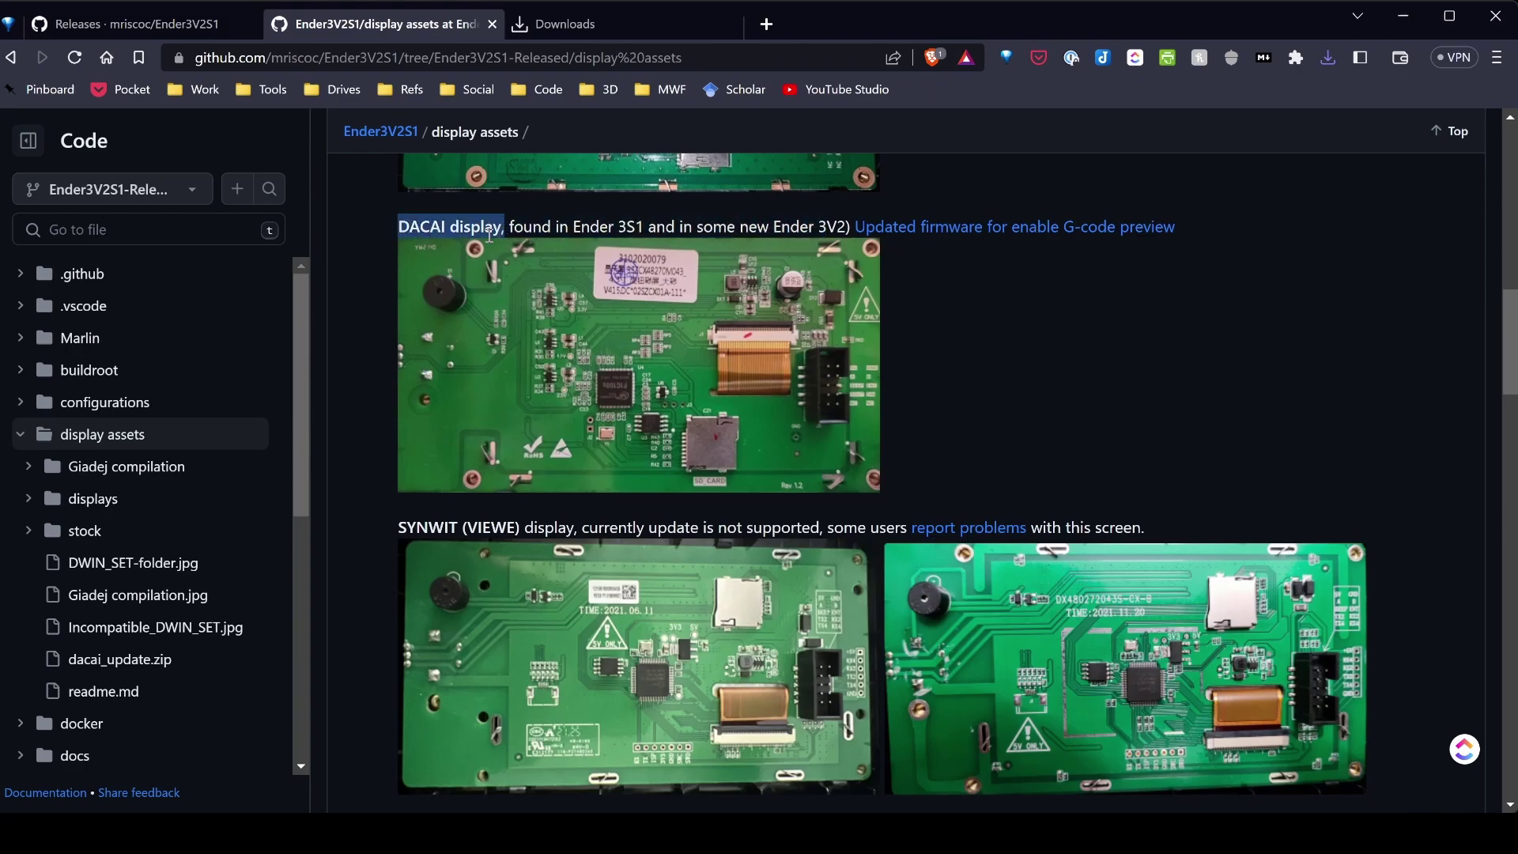
{"action": "scroll", "coordinate": [595, 522], "scroll_direction": "up", "scroll_amount": 5}
{"action": "scroll", "coordinate": [595, 521], "scroll_direction": "down", "scroll_amount": 20}
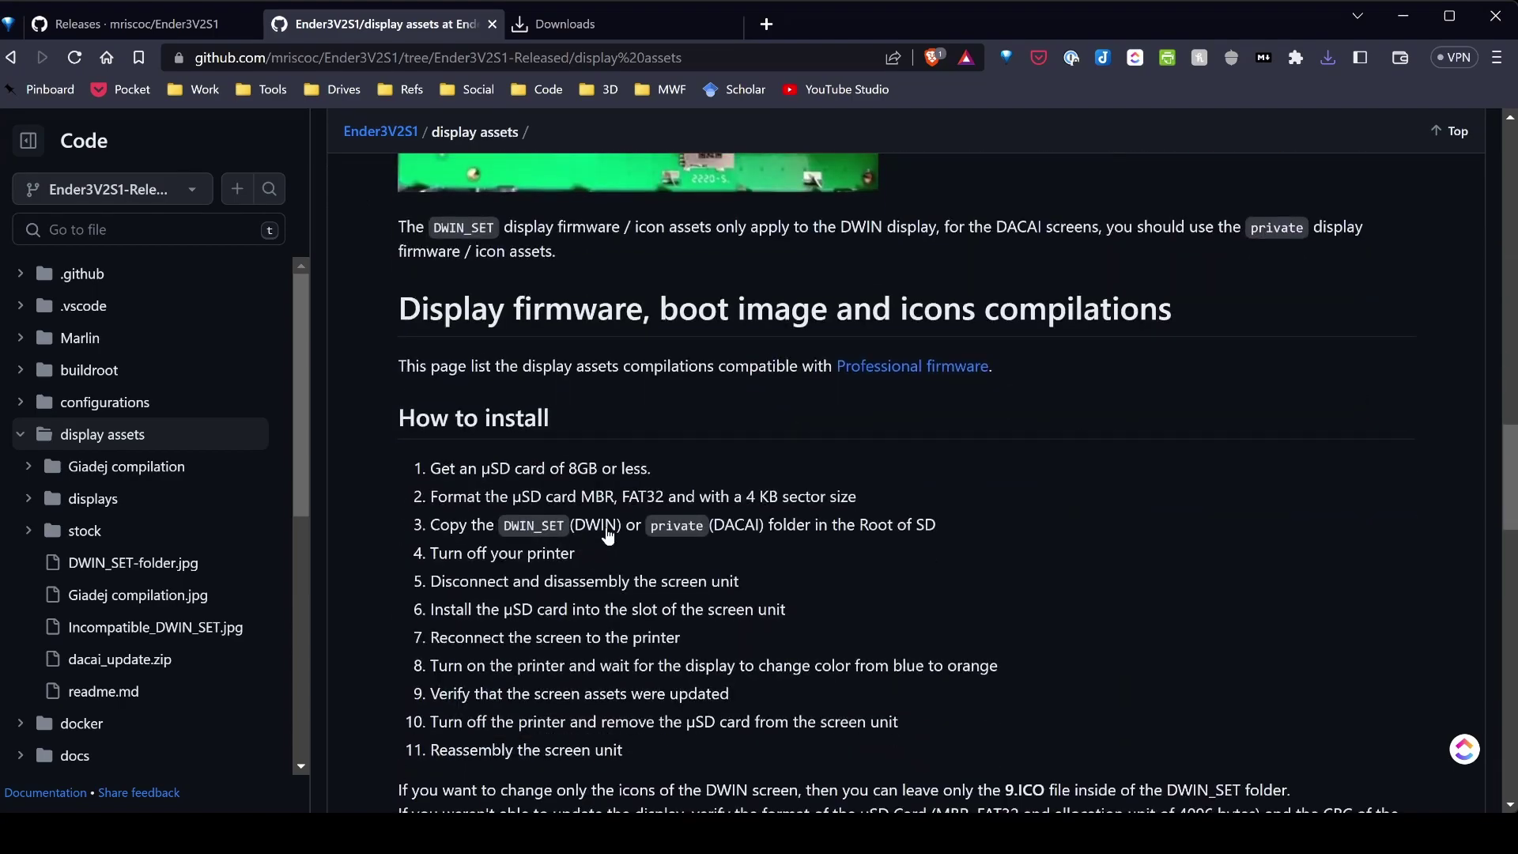
{"action": "scroll", "coordinate": [608, 537], "scroll_direction": "down", "scroll_amount": 6}
{"action": "scroll", "coordinate": [609, 534], "scroll_direction": "up", "scroll_amount": 1}
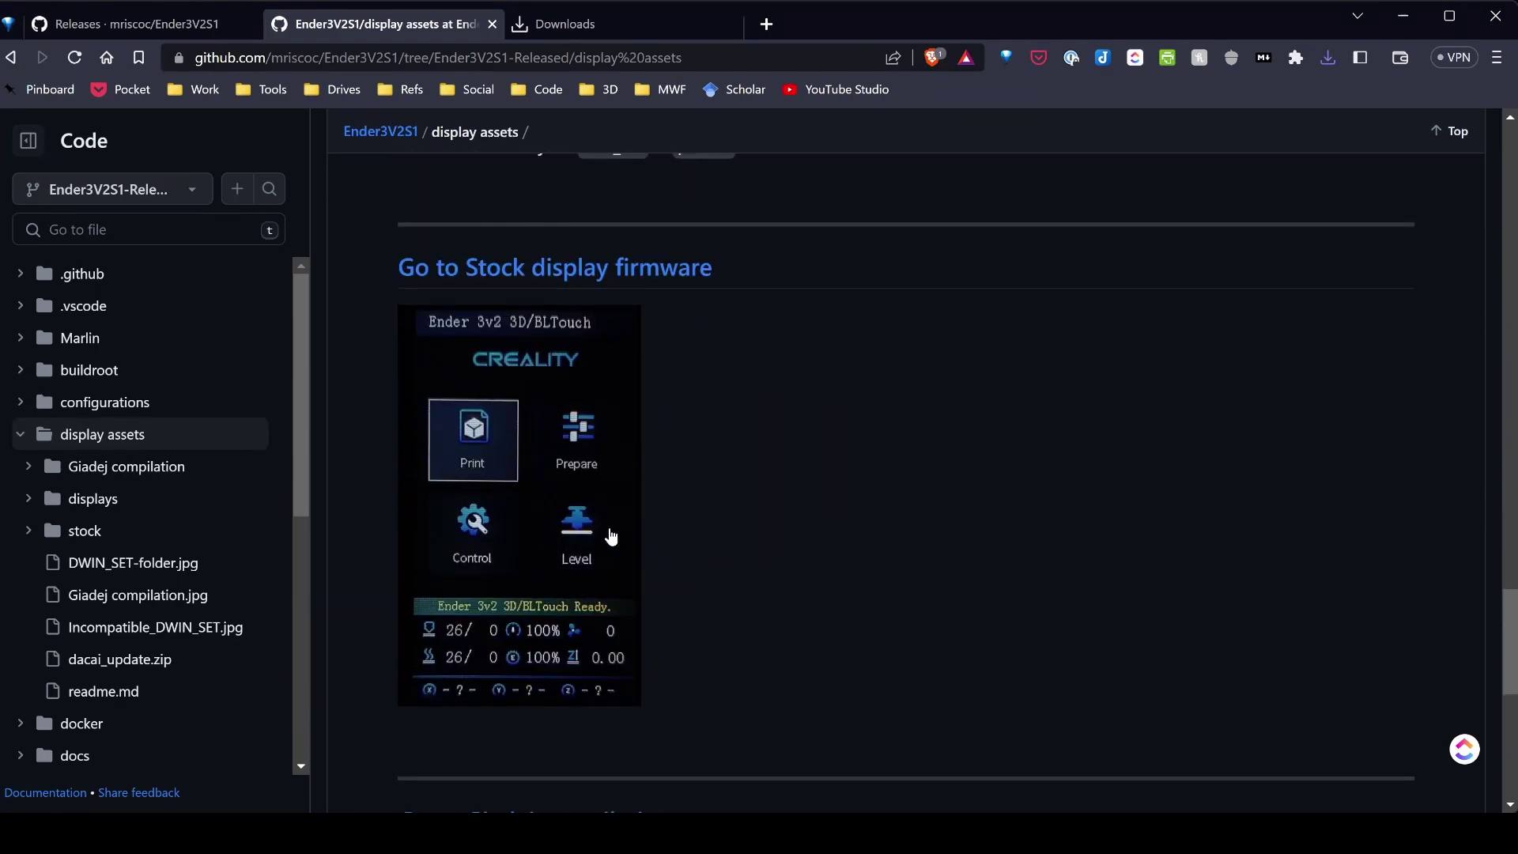
{"action": "scroll", "coordinate": [688, 383], "scroll_direction": "down", "scroll_amount": 6}
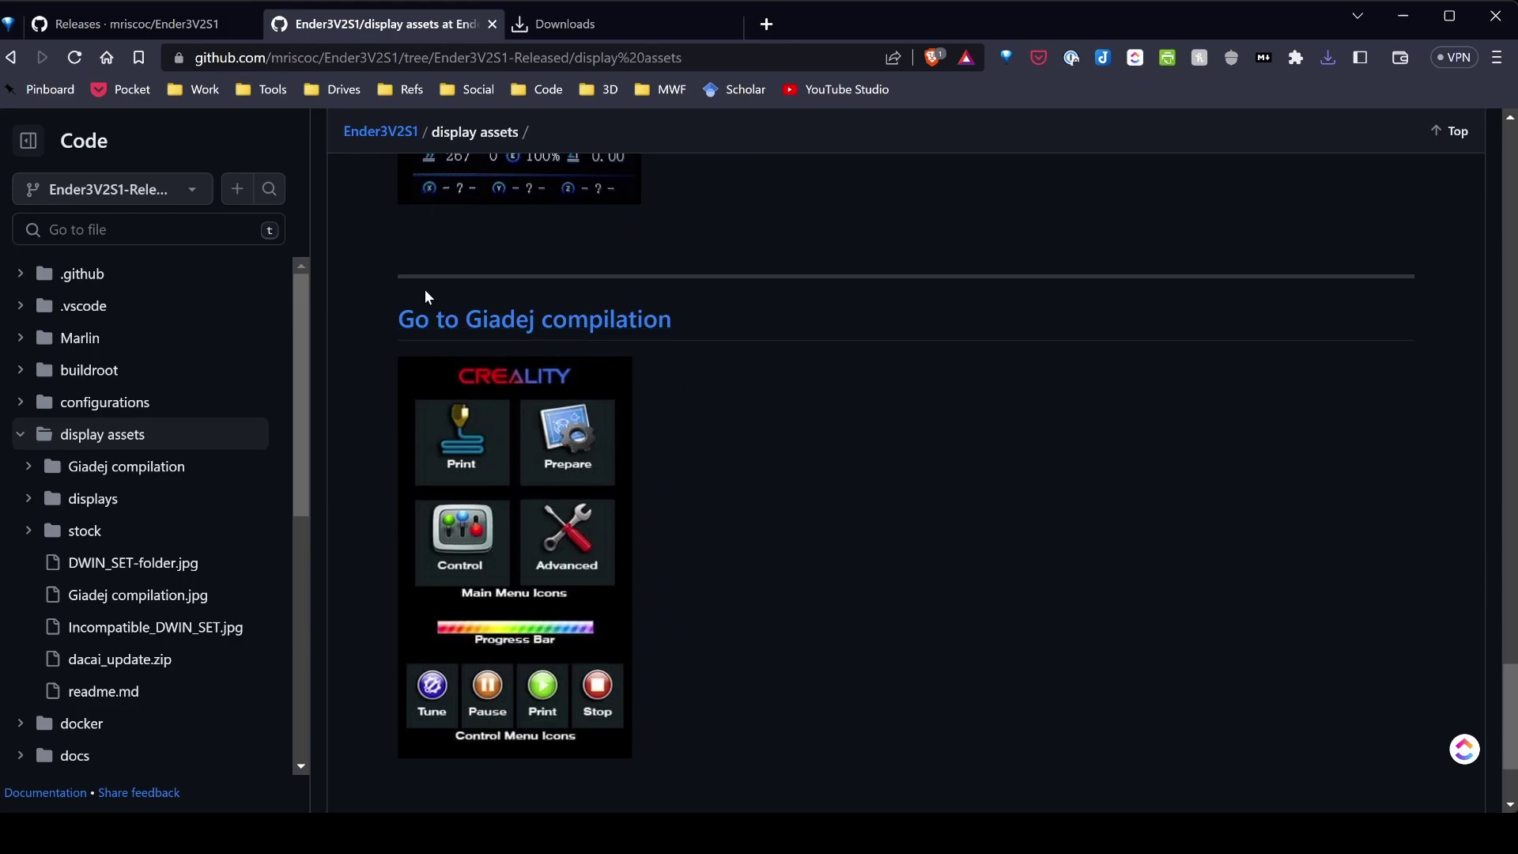
{"action": "scroll", "coordinate": [581, 359], "scroll_direction": "down", "scroll_amount": 2}
{"action": "scroll", "coordinate": [596, 329], "scroll_direction": "up", "scroll_amount": 2}
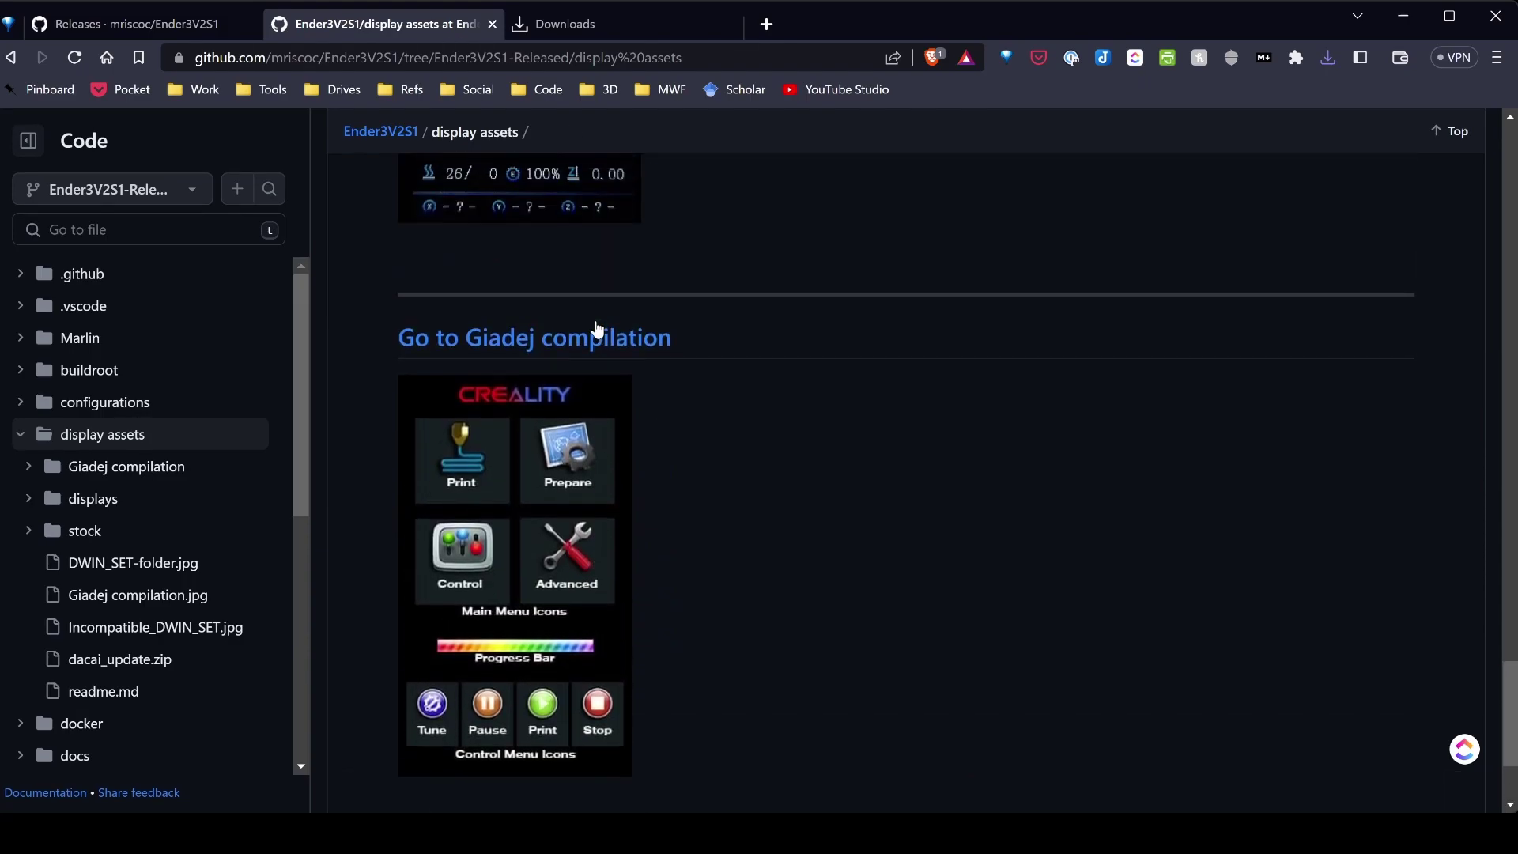
Step: Open the Giadej compilation folder and highlight DACAI beside the private download under How to install
{"action": "left_click", "coordinate": [441, 339]}
{"action": "scroll", "coordinate": [574, 420], "scroll_direction": "down", "scroll_amount": 7}
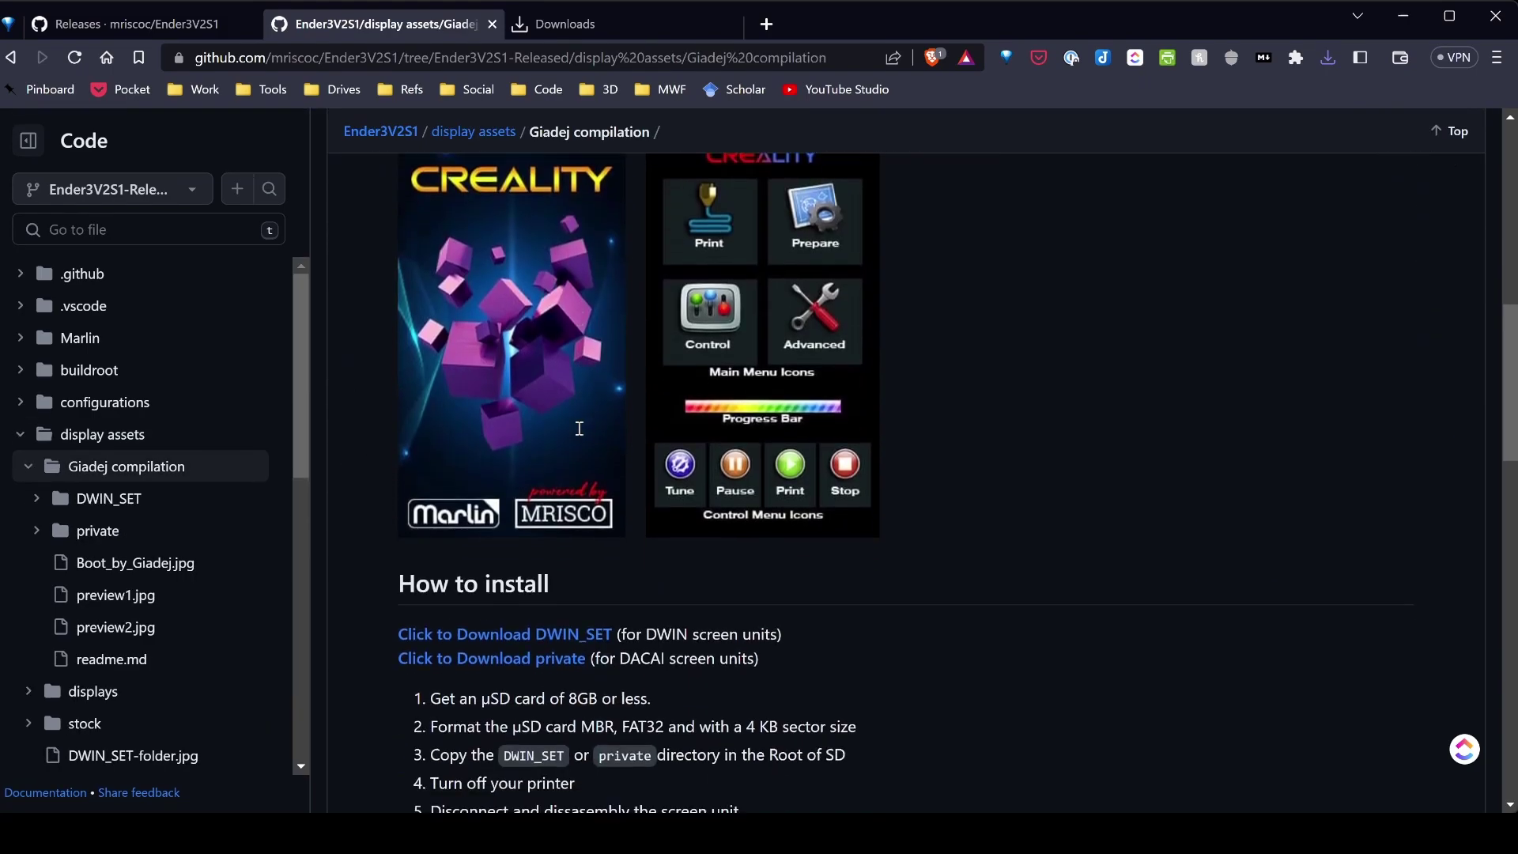
{"action": "scroll", "coordinate": [579, 428], "scroll_direction": "down", "scroll_amount": 3}
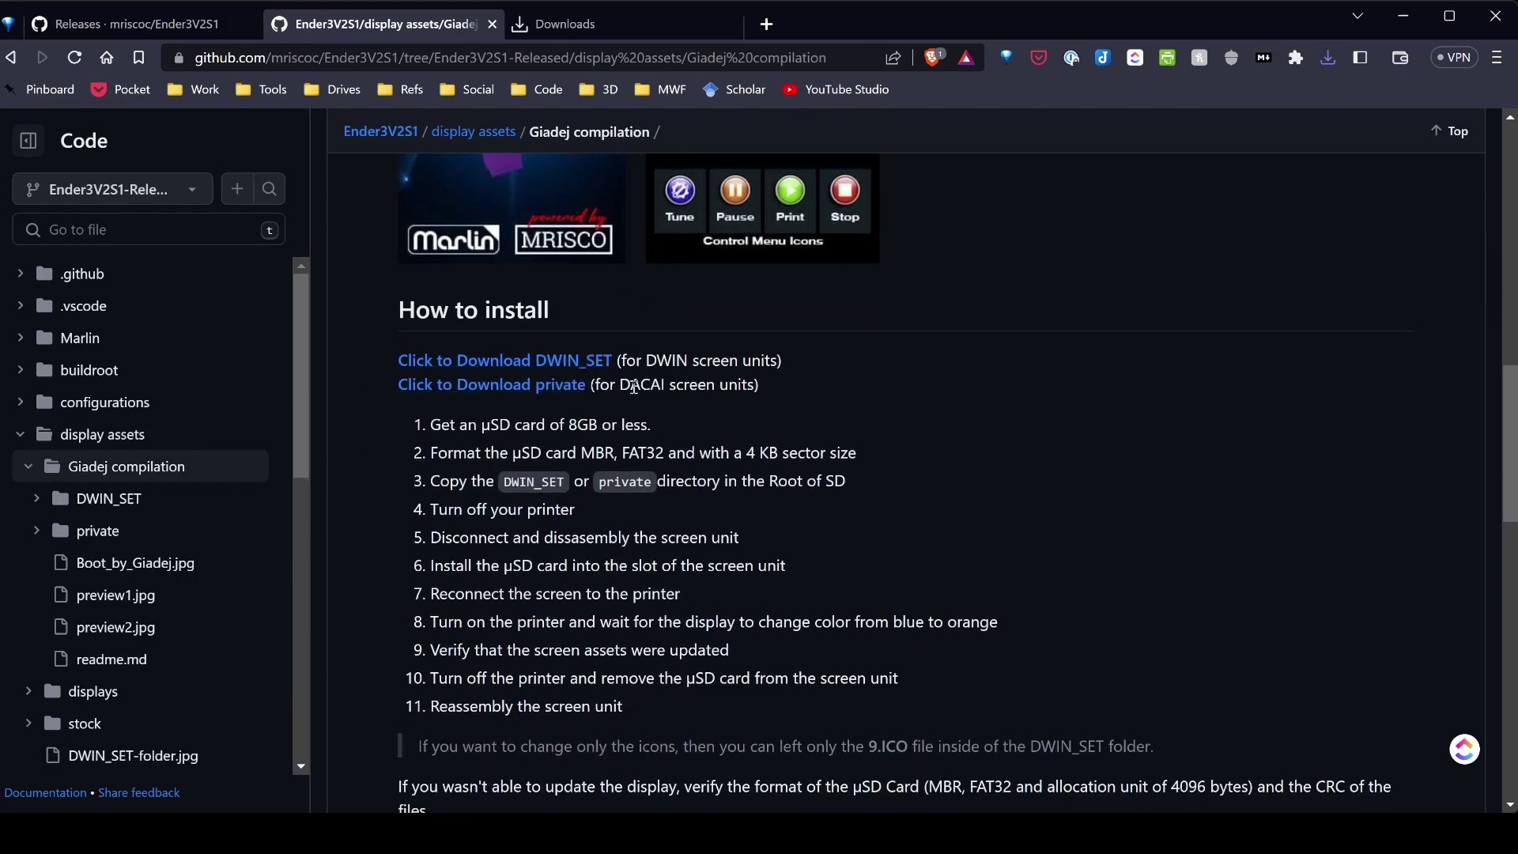
{"action": "left_click_drag", "start_coordinate": [619, 385], "coordinate": [672, 385]}
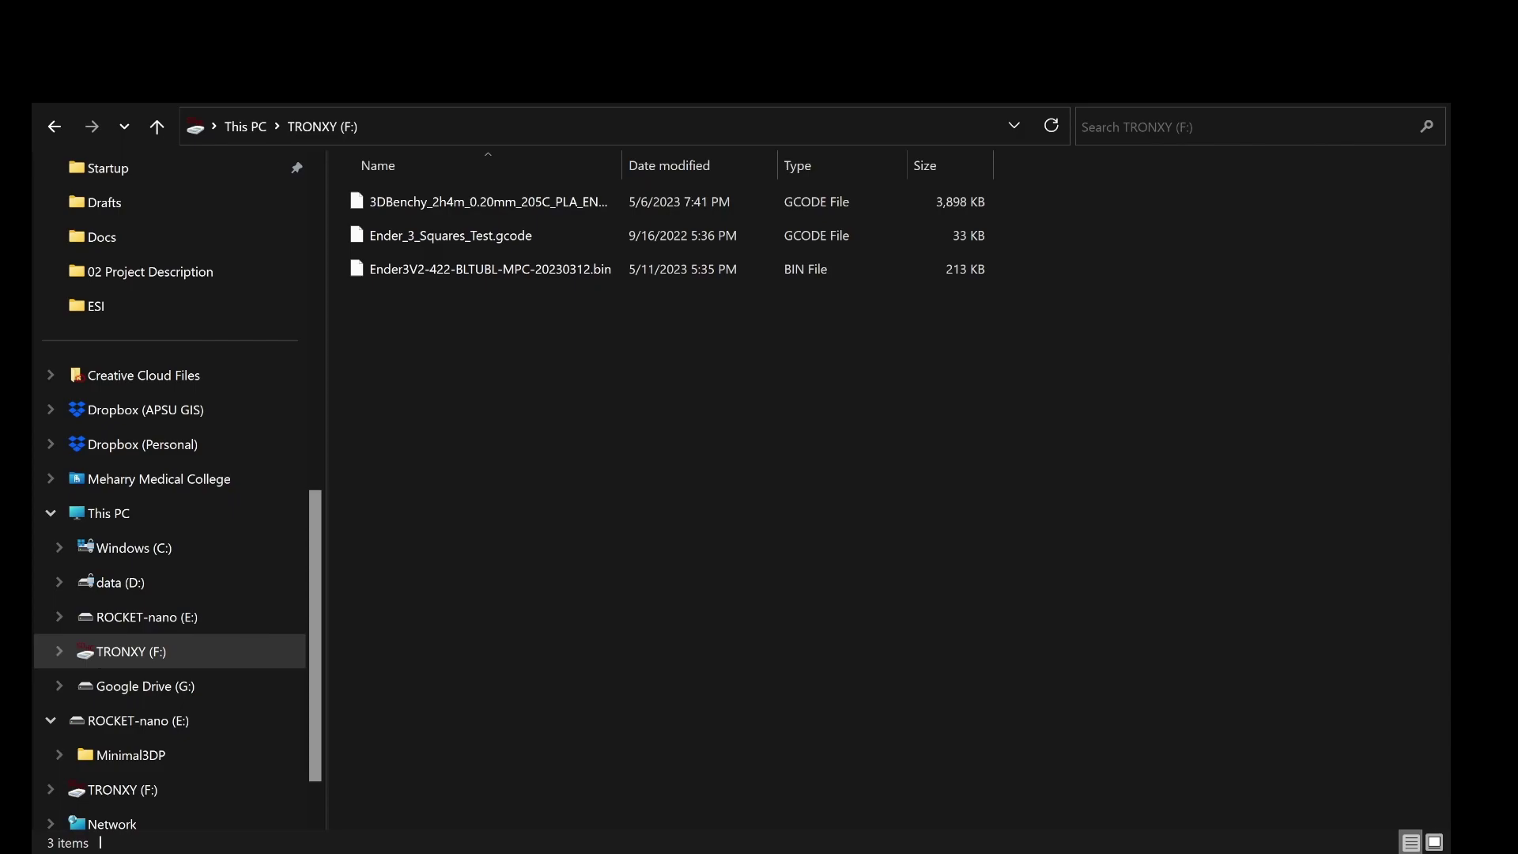
Step: Select all three files on TRONXY (F:) and delete them
{"action": "left_click_drag", "start_coordinate": [563, 386], "coordinate": [403, 199]}
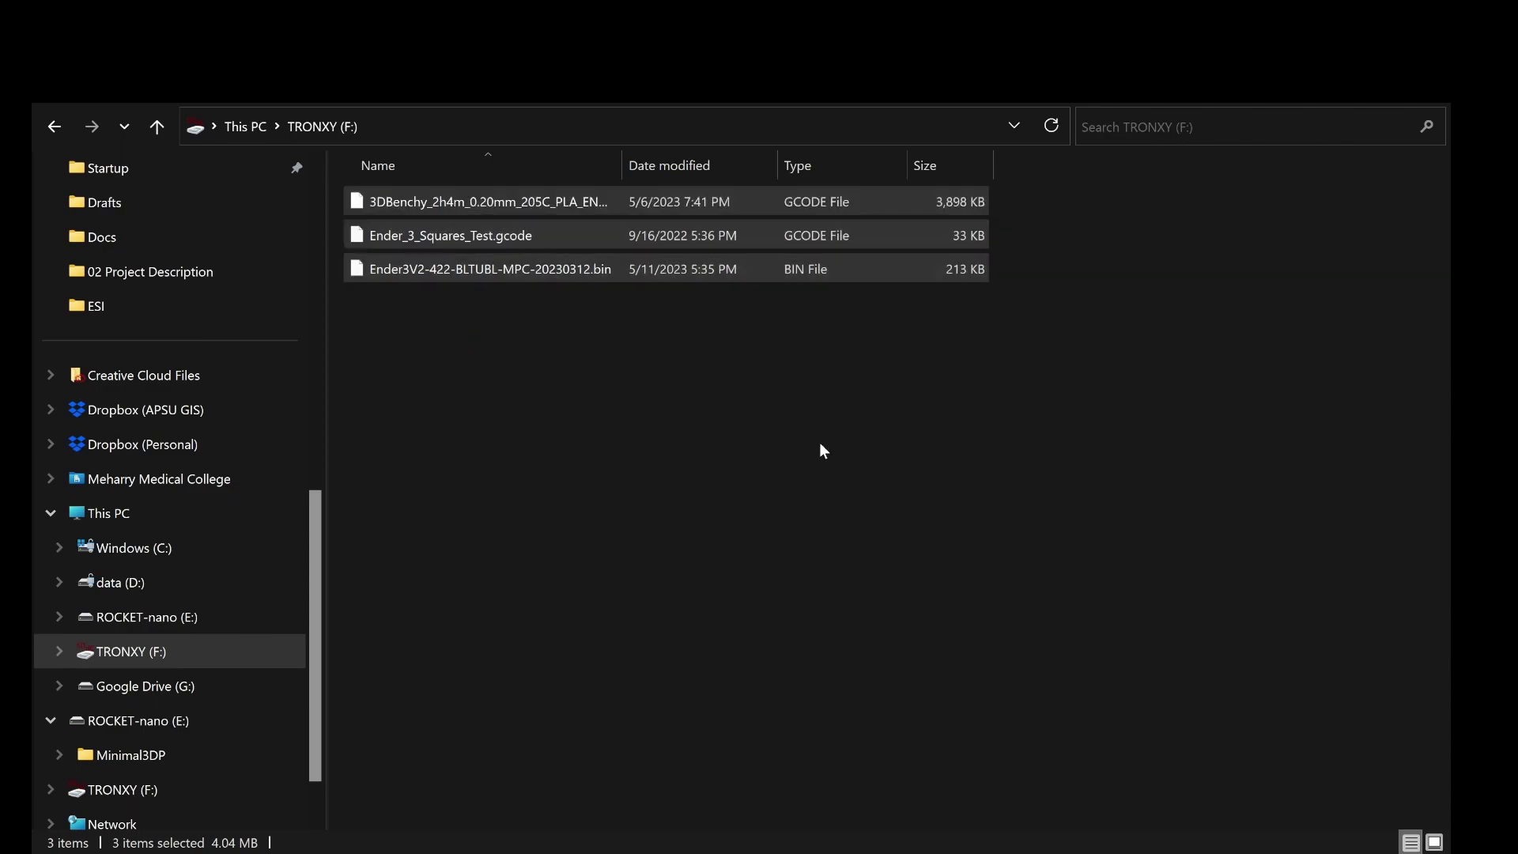
{"action": "key", "text": "Delete"}
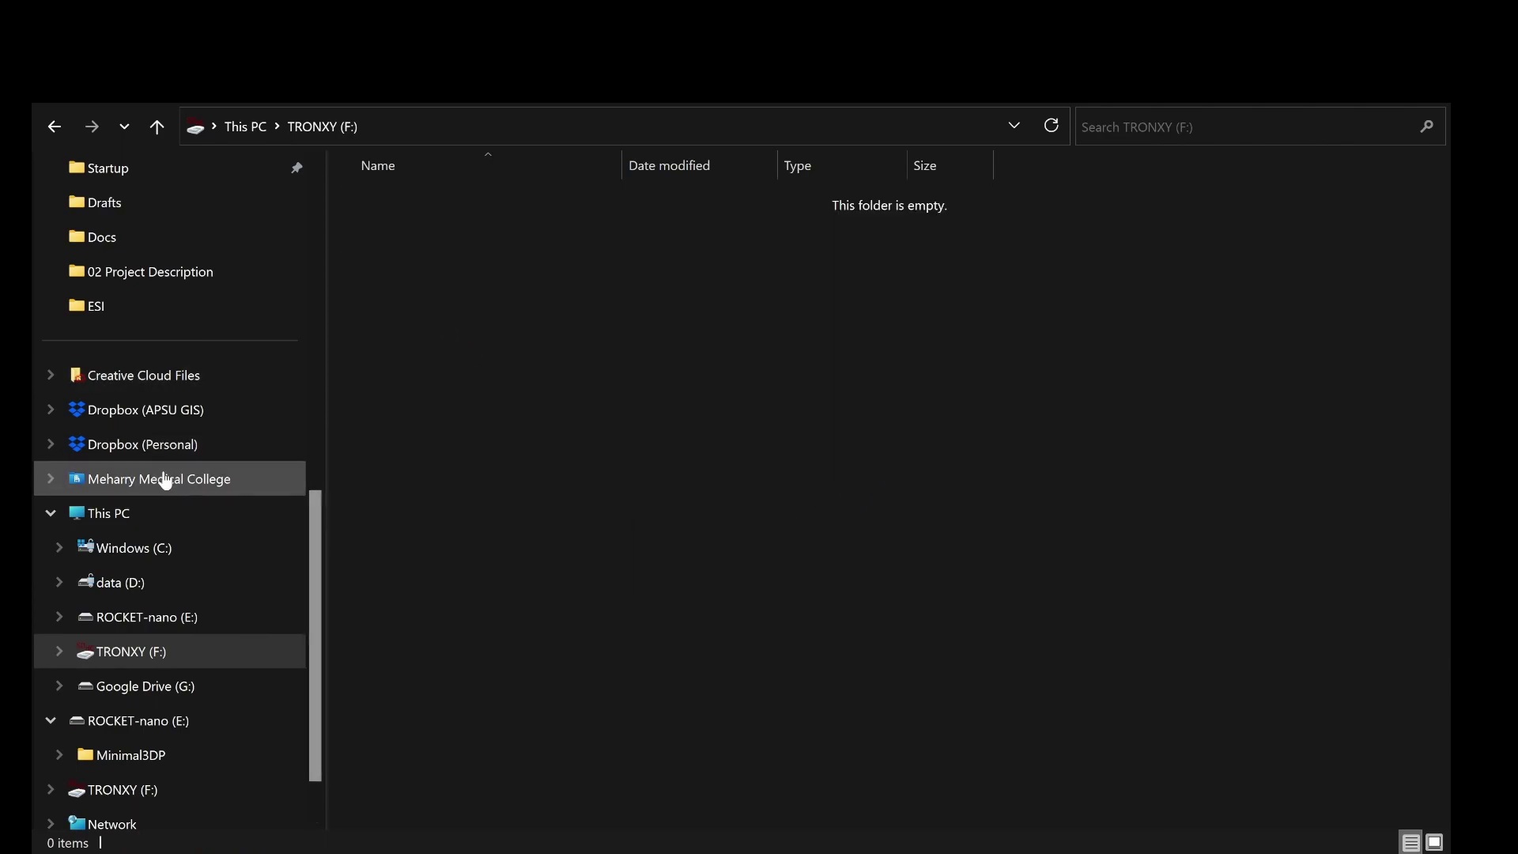
Step: Extract private.zip from Downloads onto SDHC (F:) and open the private folder on the card
{"action": "scroll", "coordinate": [164, 480], "scroll_direction": "up", "scroll_amount": 8}
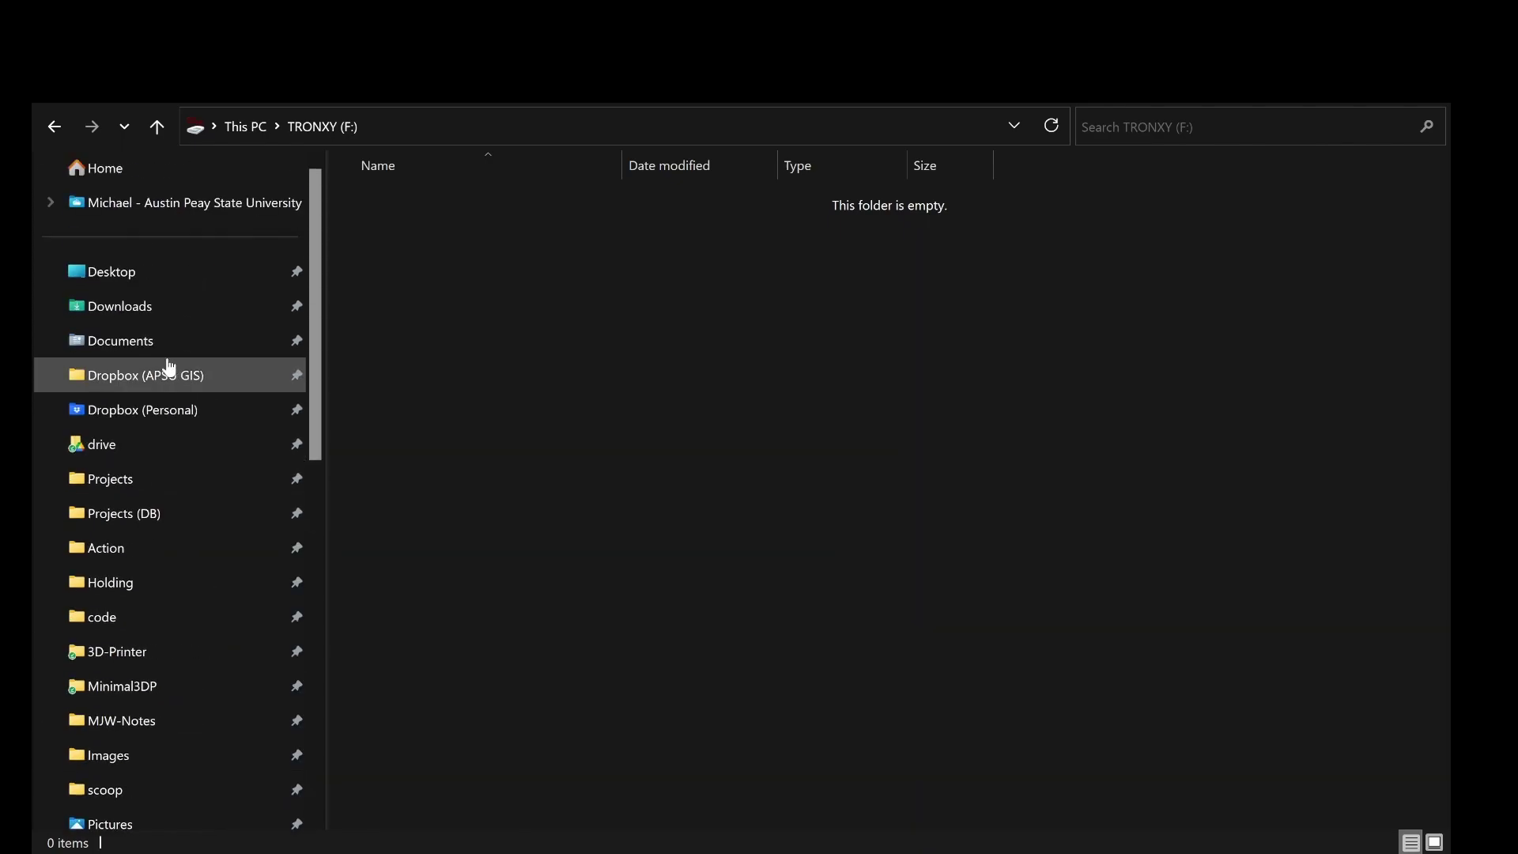
{"action": "left_click", "coordinate": [119, 306]}
{"action": "left_click", "coordinate": [395, 228]}
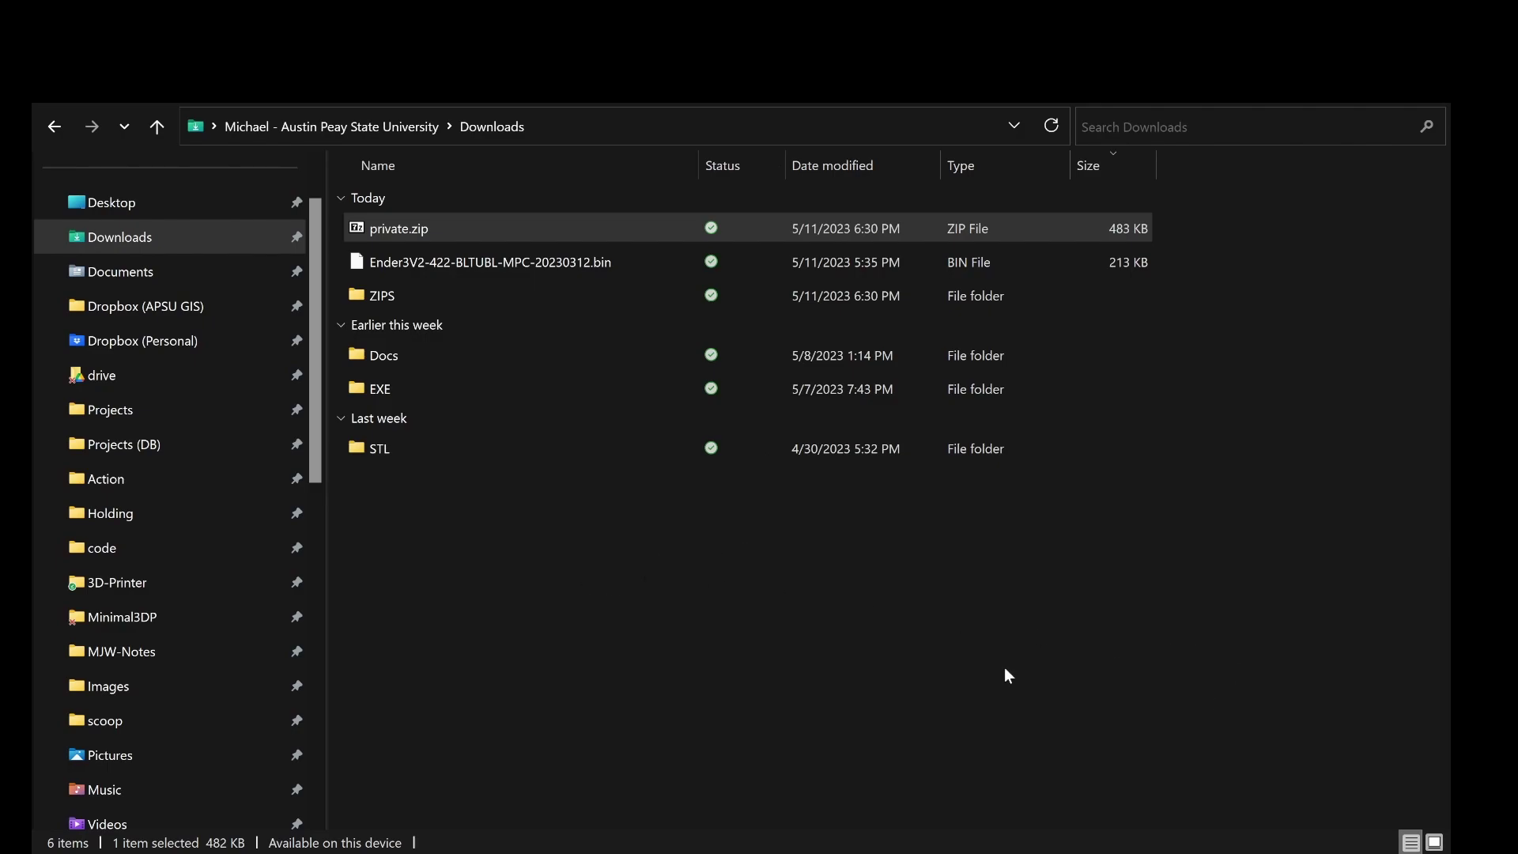
{"action": "scroll", "coordinate": [125, 685], "scroll_direction": "down", "scroll_amount": 7}
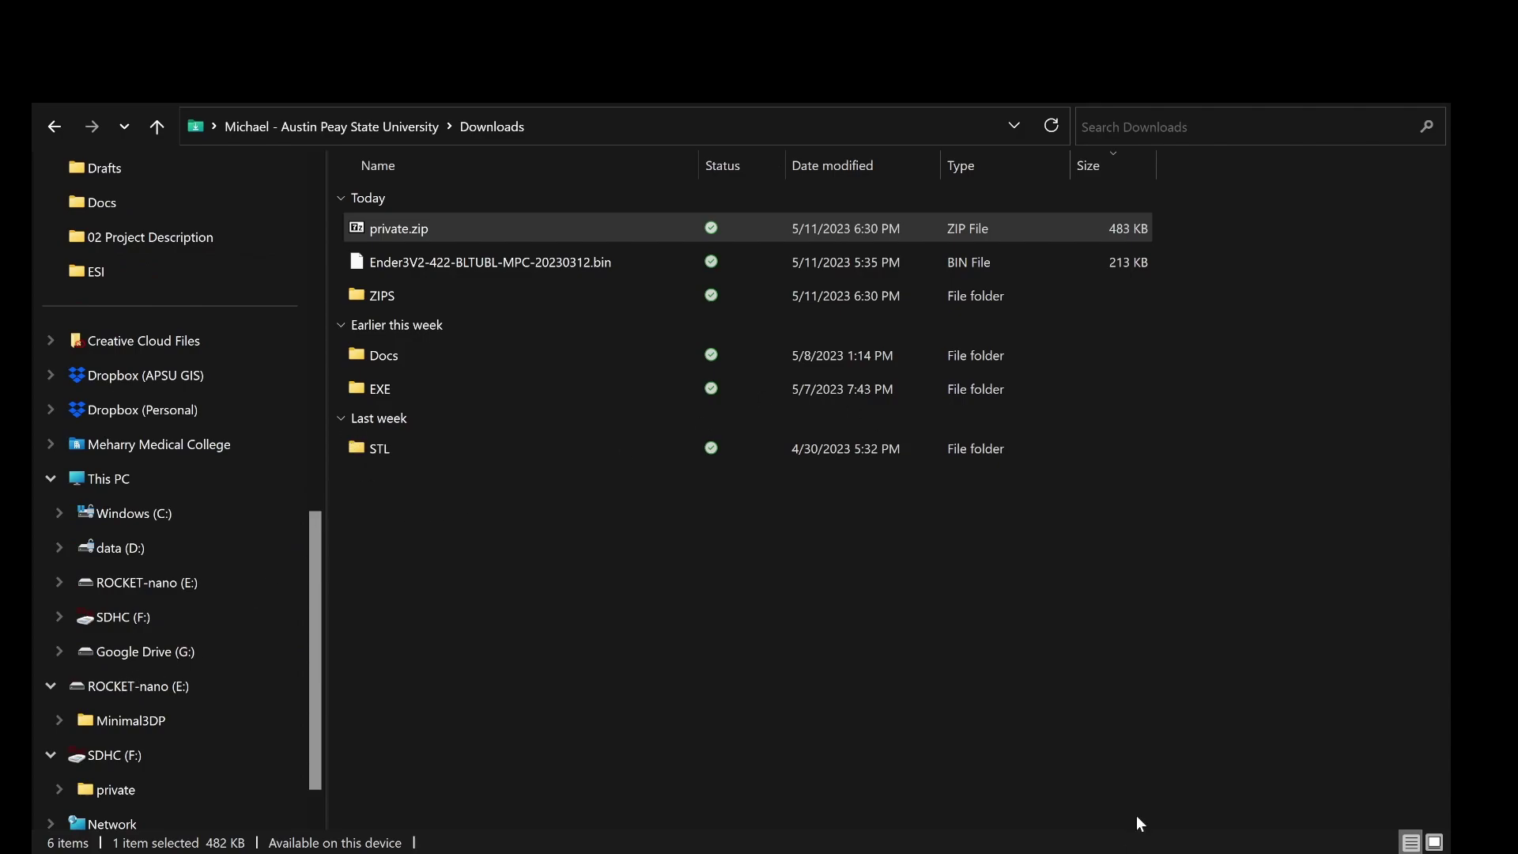
{"action": "left_click", "coordinate": [122, 617]}
{"action": "double_click", "coordinate": [395, 204]}
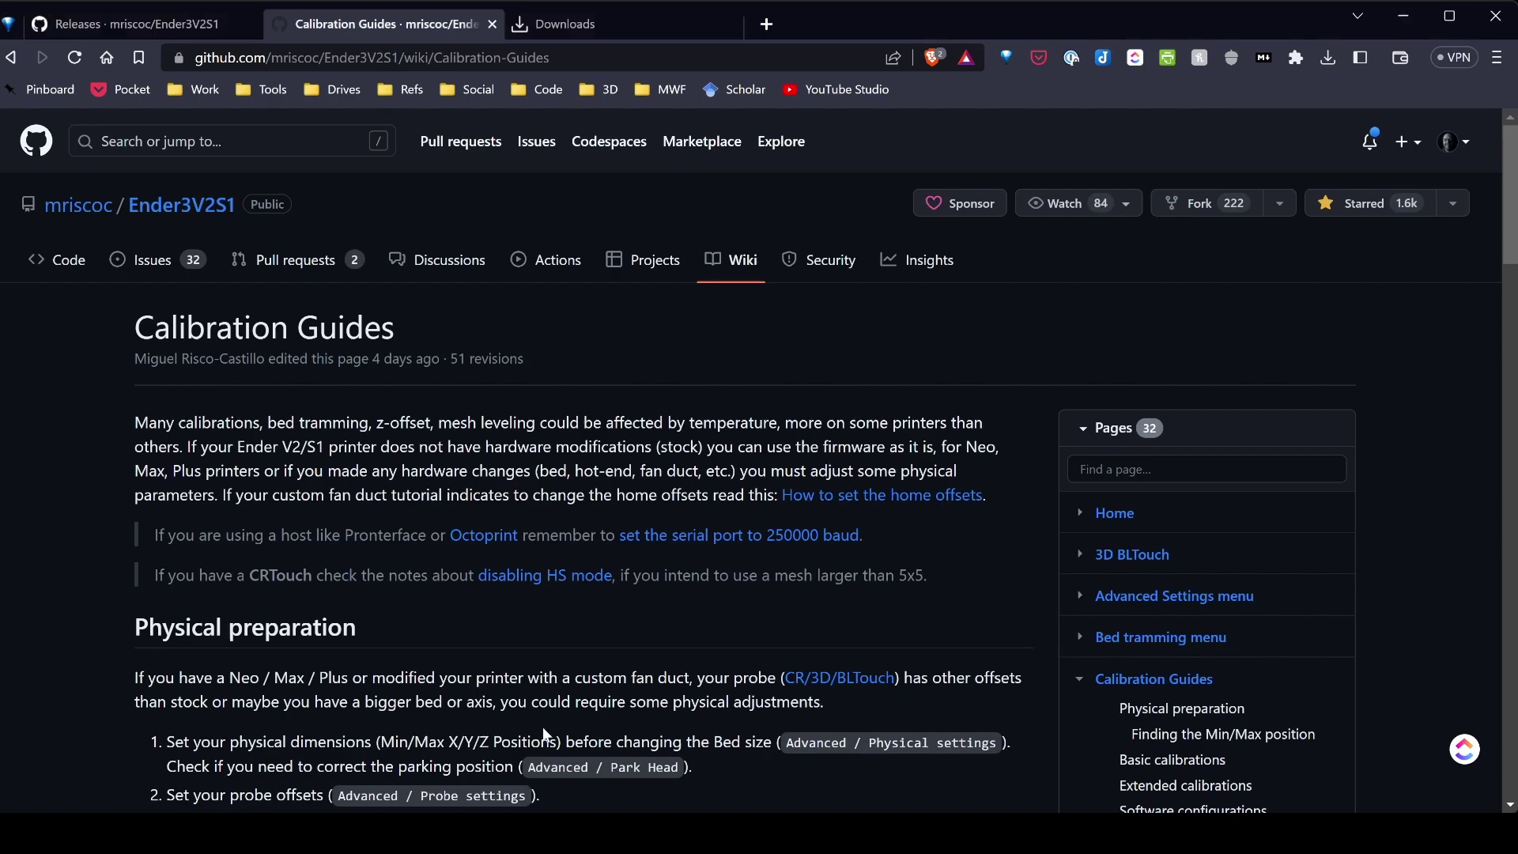
{"action": "scroll", "coordinate": [601, 483], "scroll_direction": "down", "scroll_amount": 1}
{"action": "scroll", "coordinate": [601, 483], "scroll_direction": "down", "scroll_amount": 20}
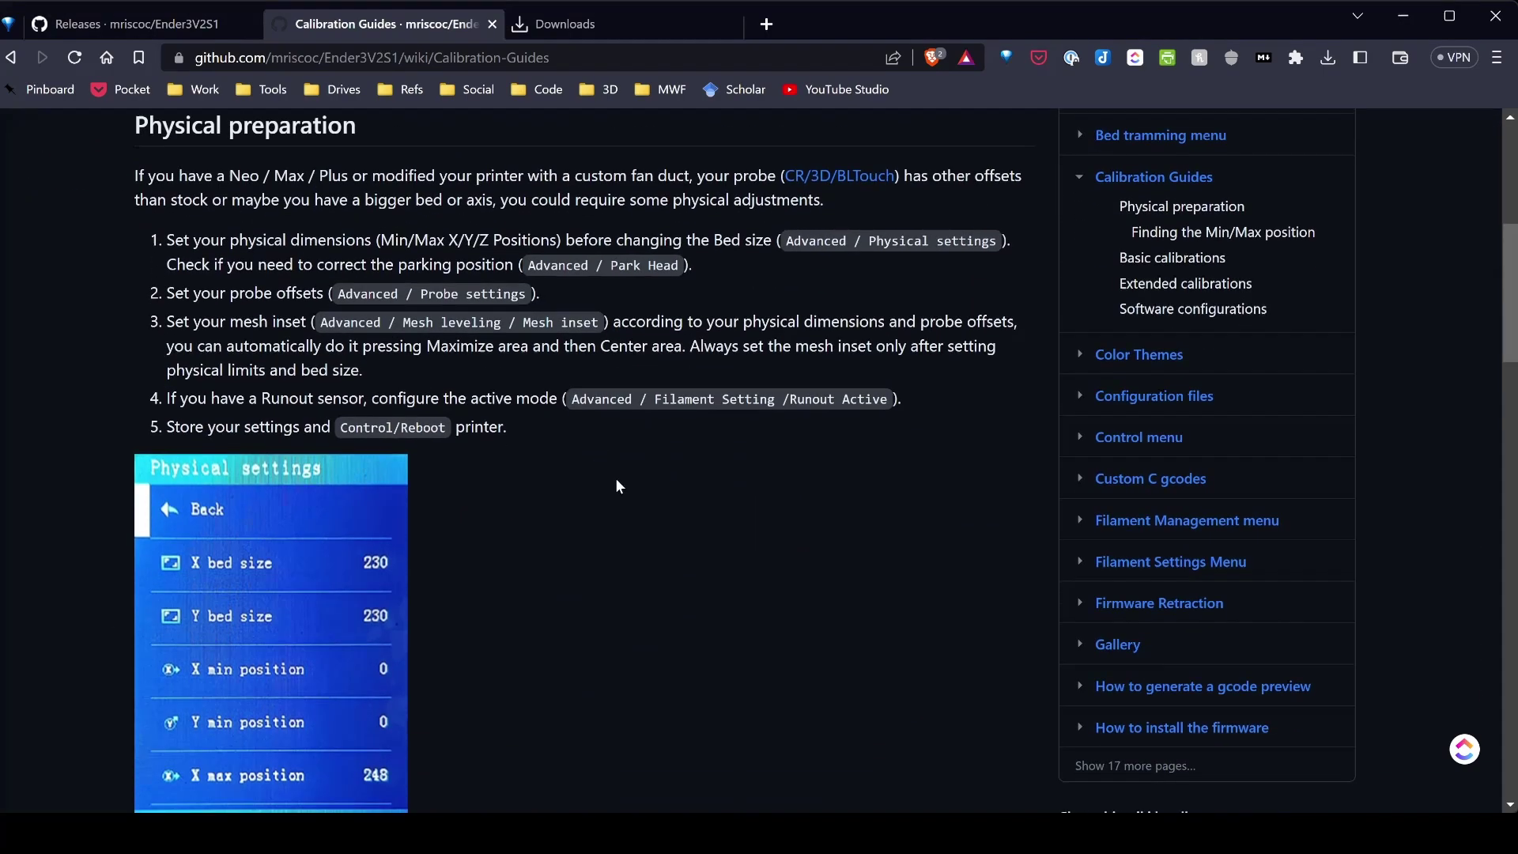
{"action": "scroll", "coordinate": [645, 531], "scroll_direction": "up", "scroll_amount": 20}
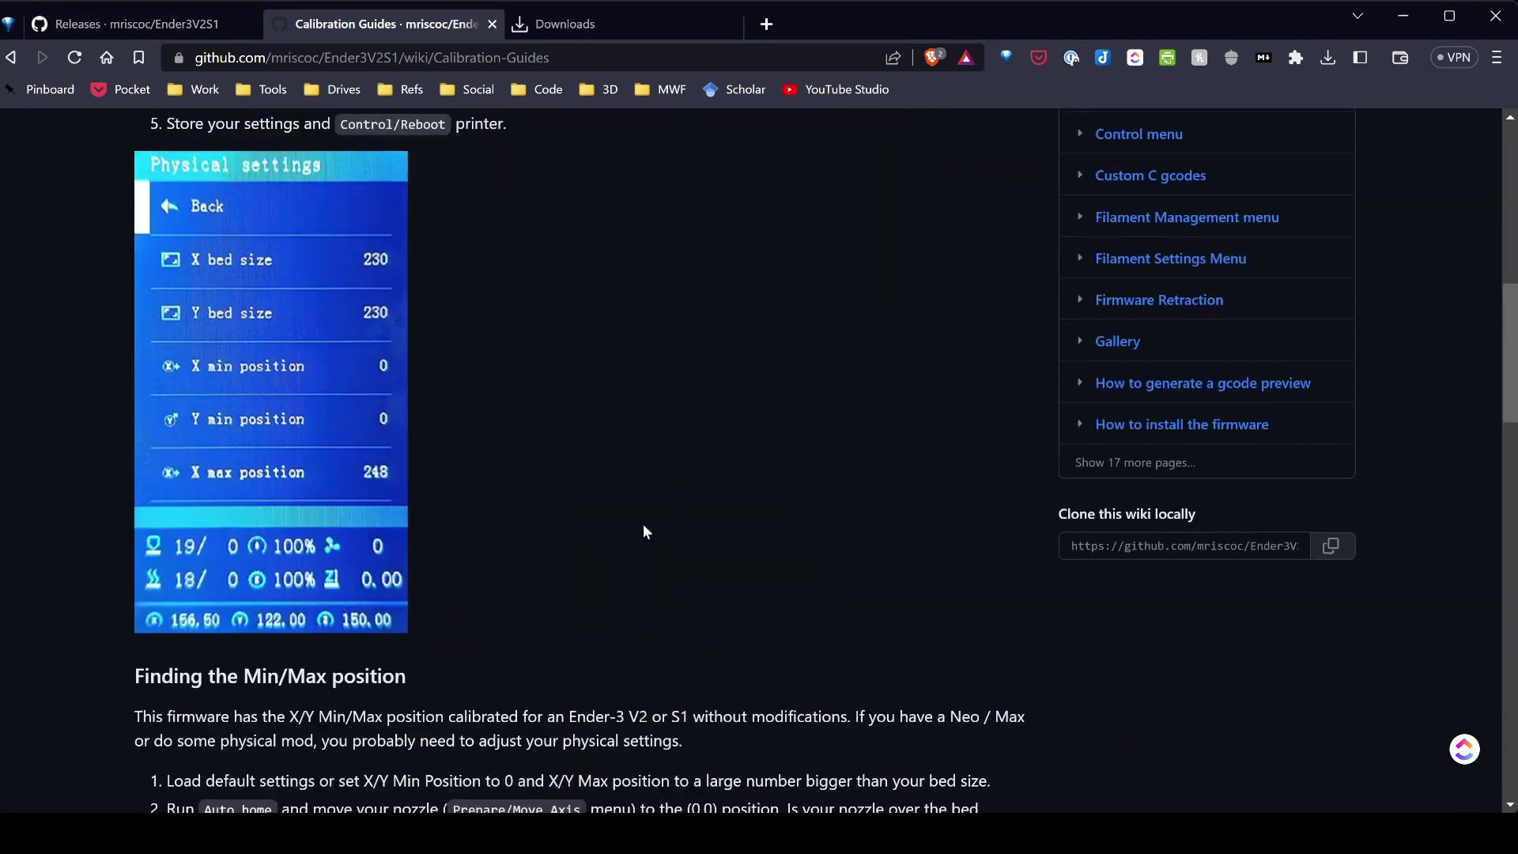
{"action": "scroll", "coordinate": [650, 521], "scroll_direction": "down", "scroll_amount": 12}
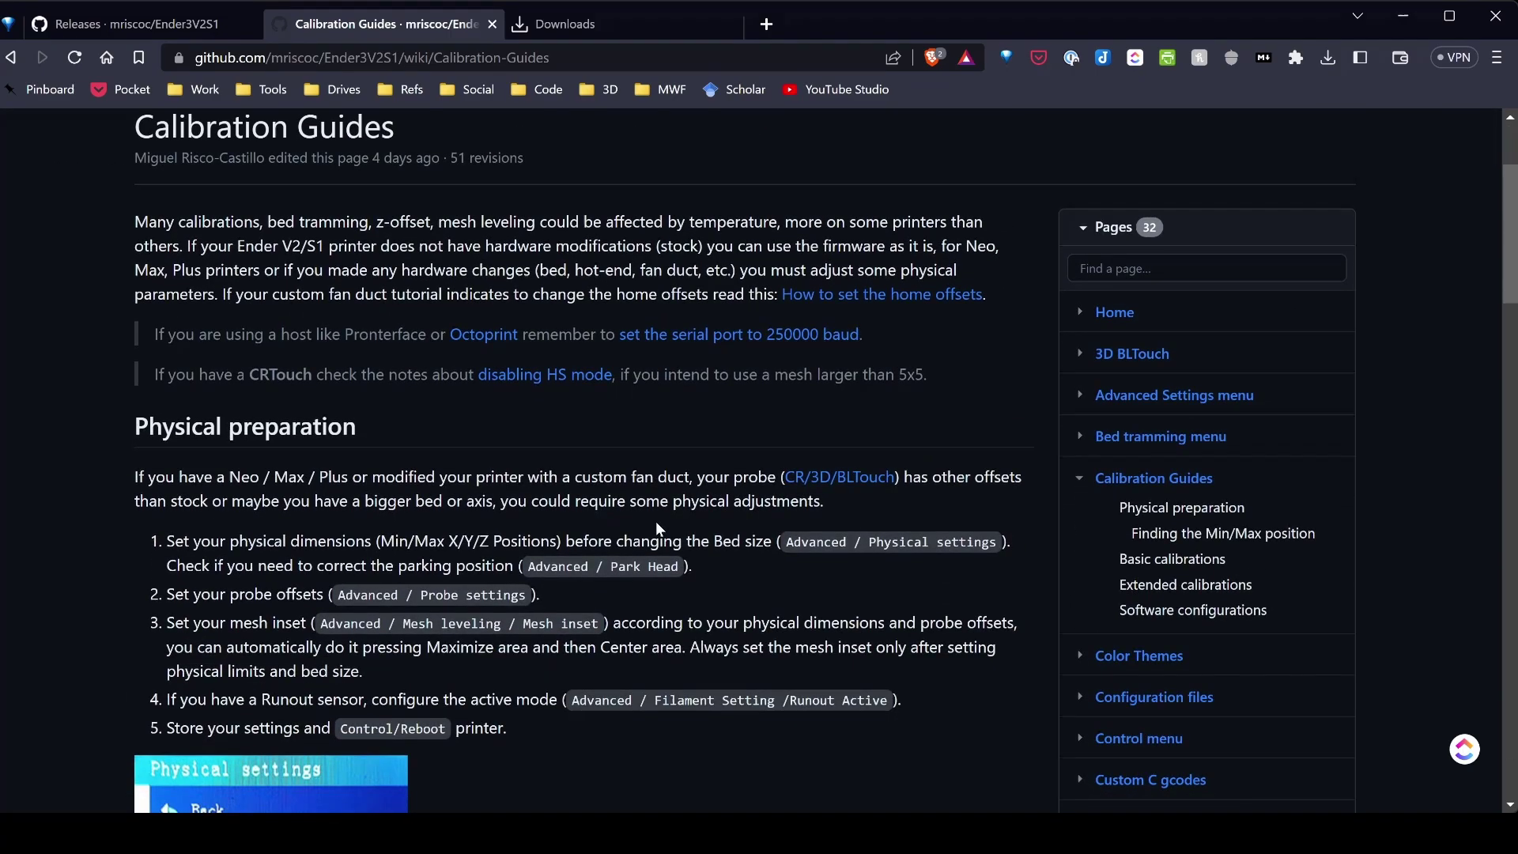
{"action": "scroll", "coordinate": [667, 533], "scroll_direction": "down", "scroll_amount": 14}
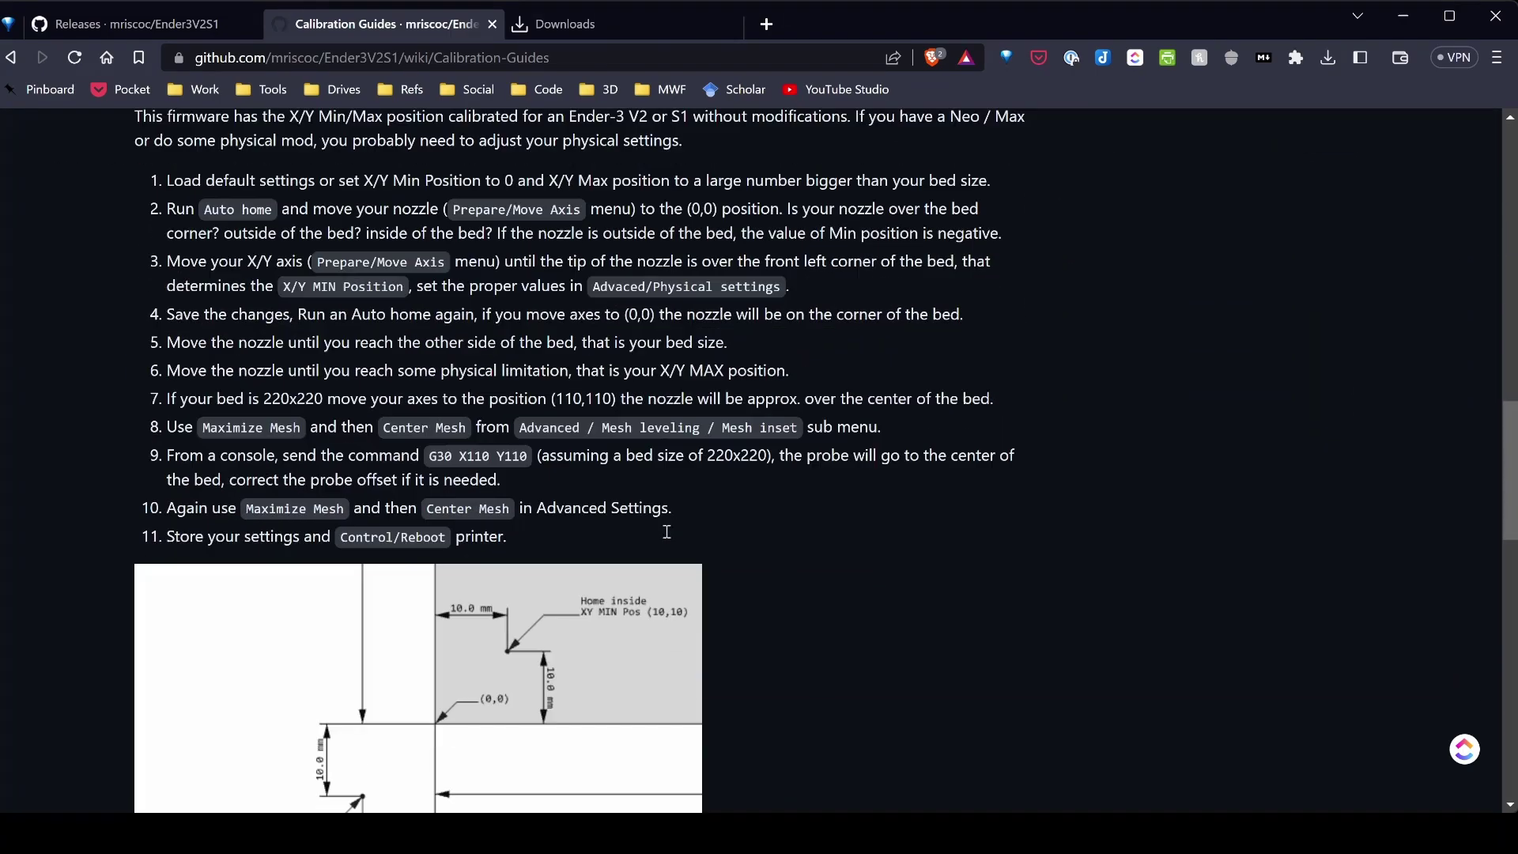
{"action": "scroll", "coordinate": [668, 534], "scroll_direction": "down", "scroll_amount": 6}
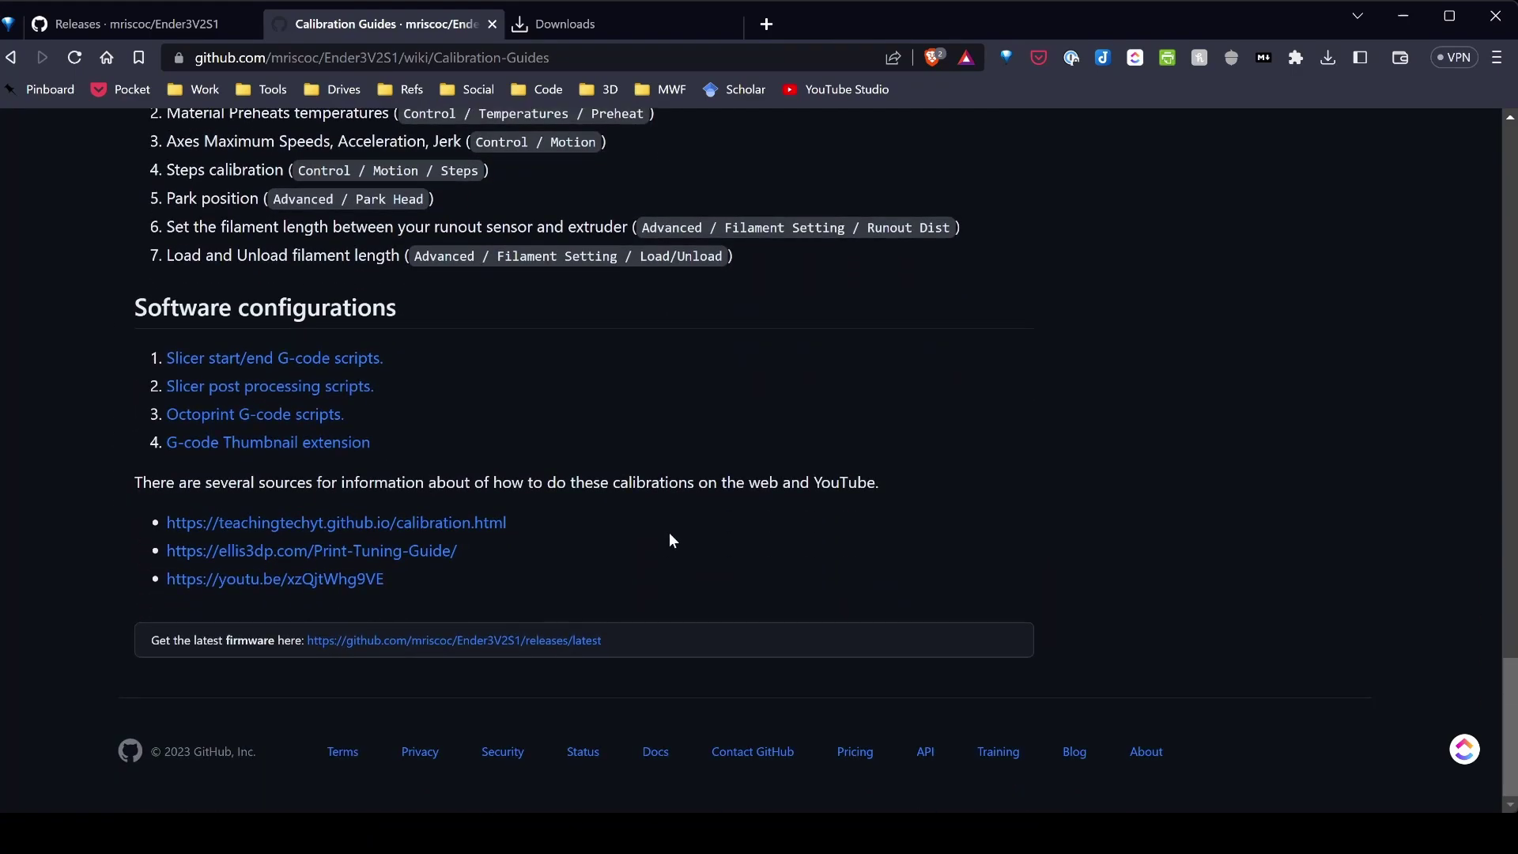
{"action": "scroll", "coordinate": [669, 540], "scroll_direction": "up", "scroll_amount": 20}
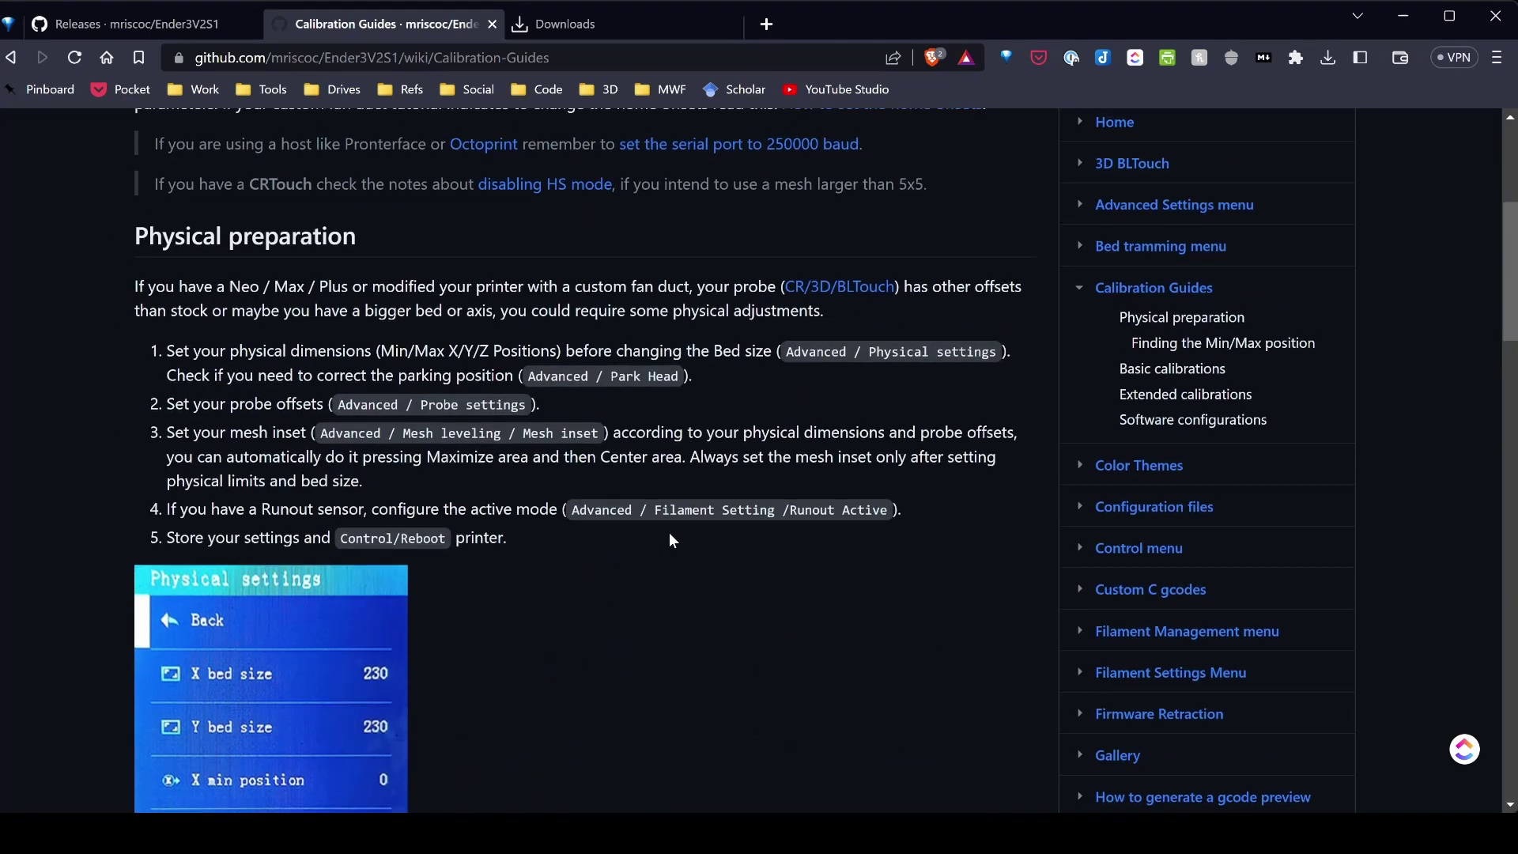
{"action": "scroll", "coordinate": [669, 541], "scroll_direction": "up", "scroll_amount": 5}
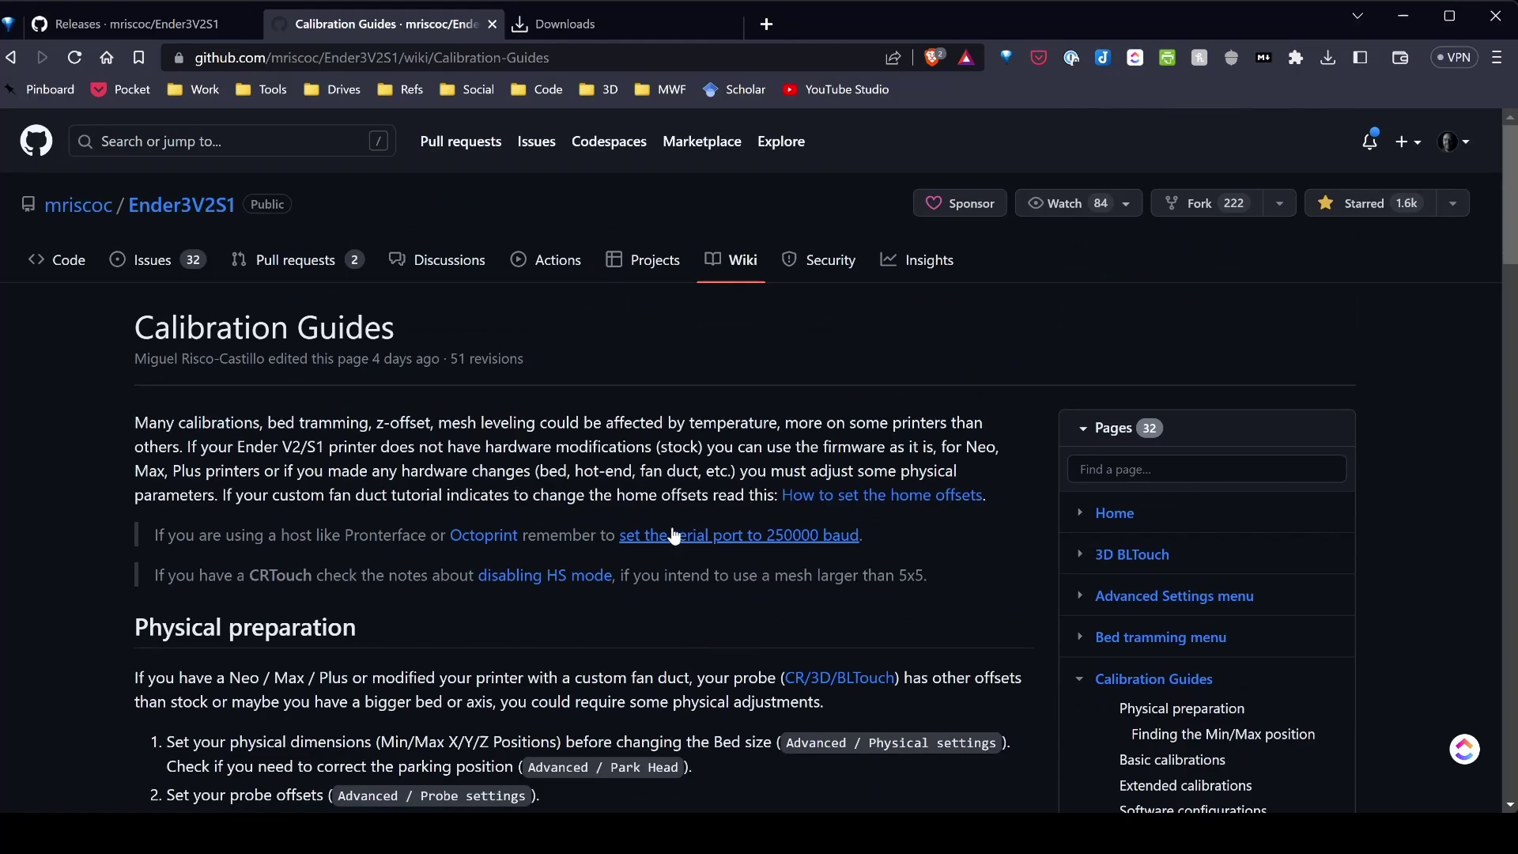